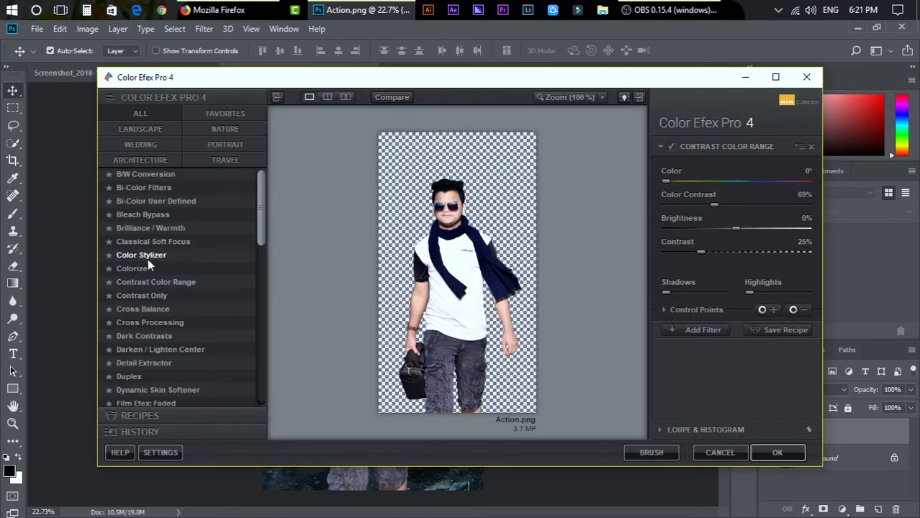
Preview Color Efex filters on the cut-out man, including Classical Soft Focus, Cross Balance, Detail Extractor and Film Efex: Modern
{"action": "left_click", "coordinate": [149, 255]}
{"action": "left_click", "coordinate": [149, 242]}
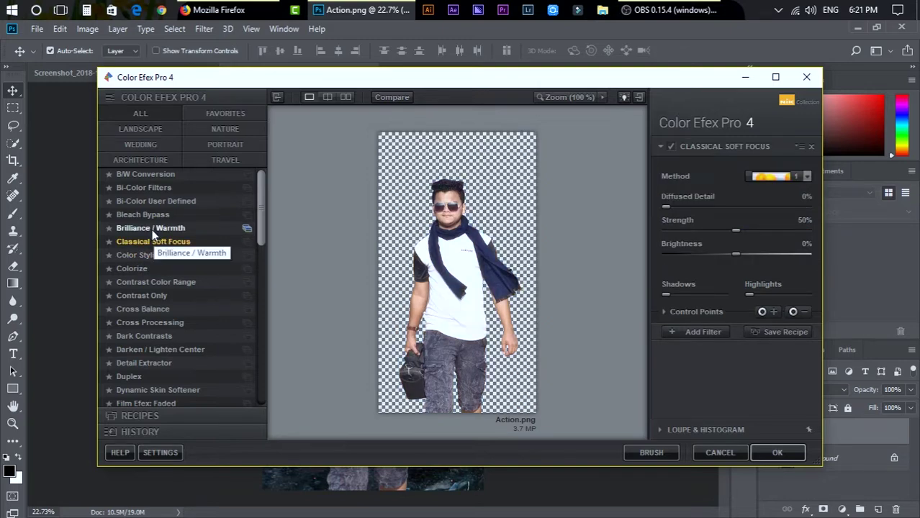
{"action": "left_click", "coordinate": [152, 229]}
{"action": "left_click", "coordinate": [147, 216]}
{"action": "left_click", "coordinate": [155, 202]}
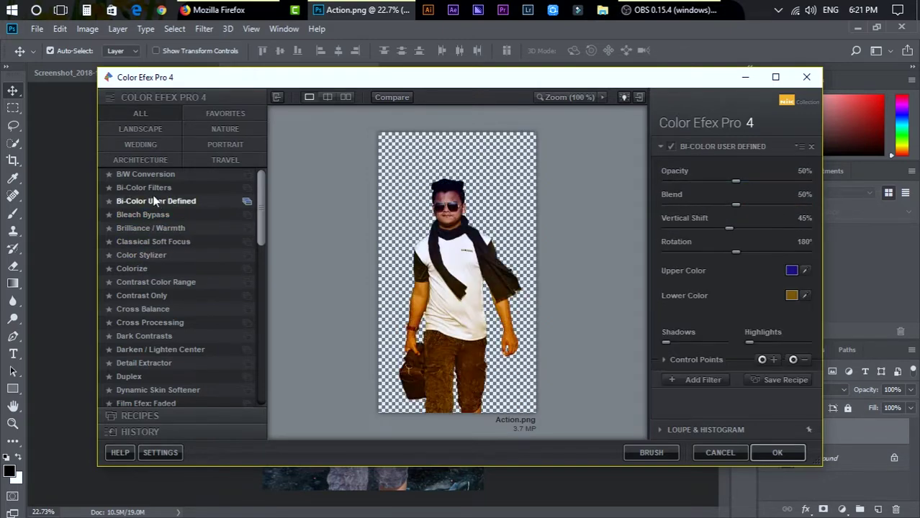
{"action": "left_click", "coordinate": [153, 189]}
{"action": "left_click", "coordinate": [137, 268]}
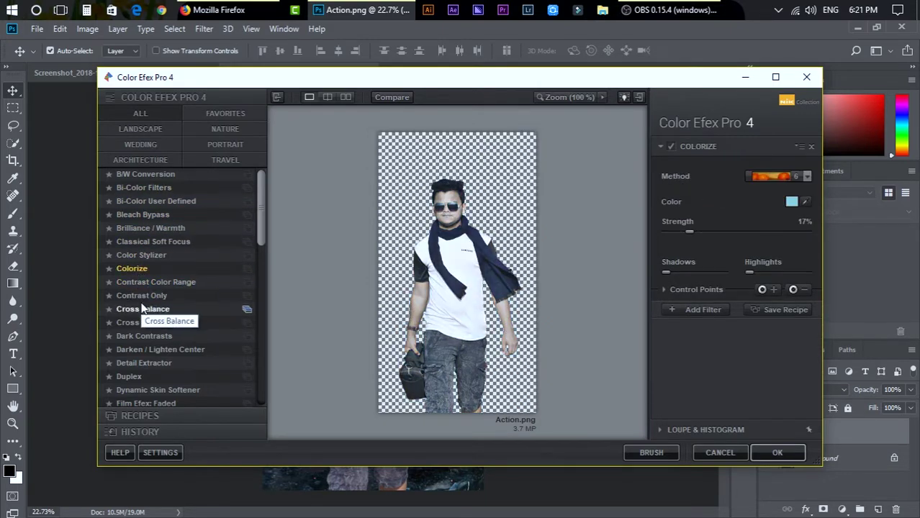
{"action": "left_click", "coordinate": [142, 296]}
{"action": "left_click", "coordinate": [139, 309]}
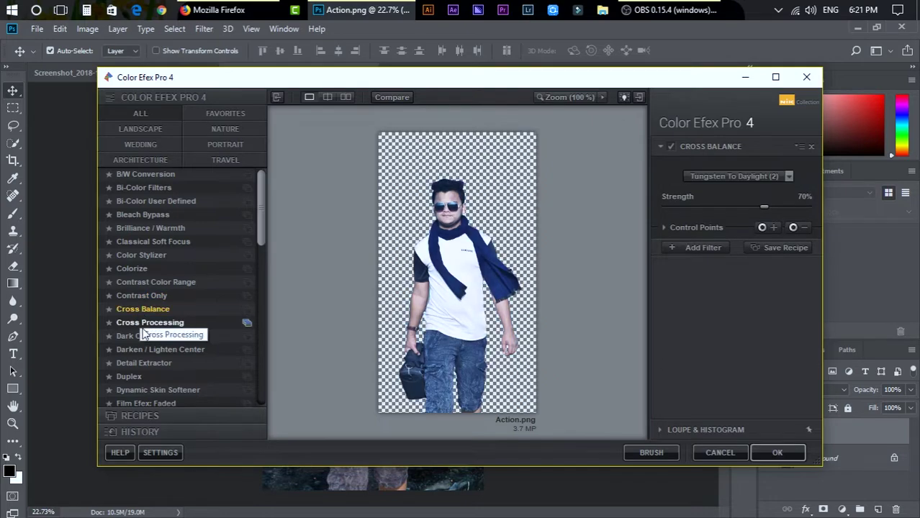
{"action": "left_click", "coordinate": [143, 324]}
{"action": "left_click", "coordinate": [134, 335]}
{"action": "left_click", "coordinate": [128, 349]}
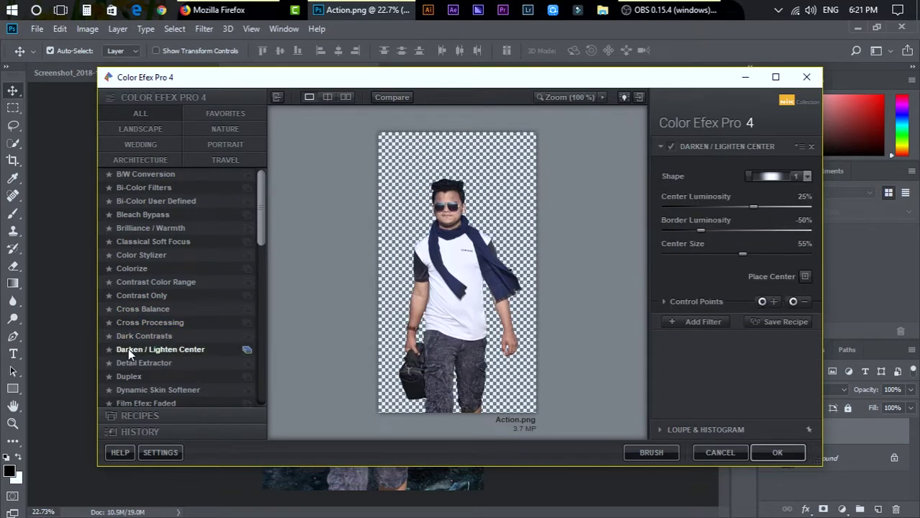
{"action": "left_click", "coordinate": [130, 364]}
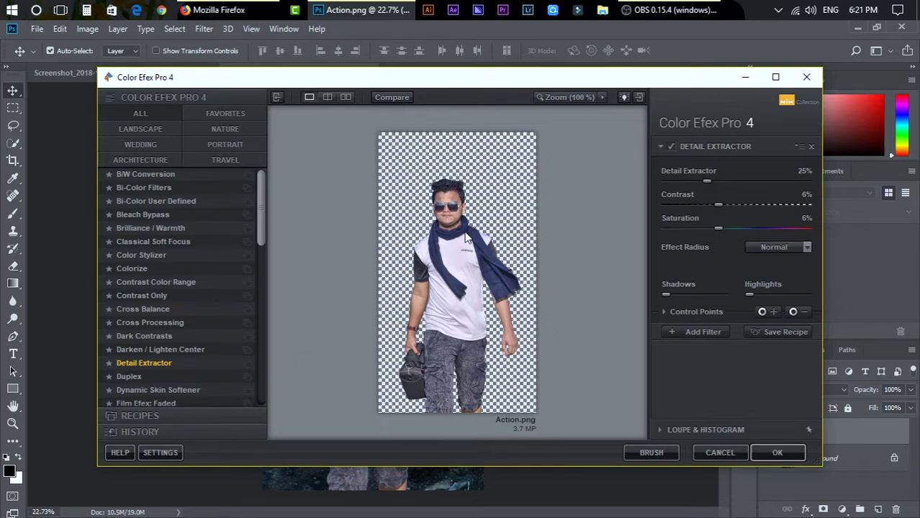
{"action": "key", "text": "alt+space"}
{"action": "left_click", "coordinate": [451, 197]}
{"action": "left_click", "coordinate": [148, 389]}
{"action": "scroll", "coordinate": [144, 383], "scroll_direction": "down", "scroll_amount": 1}
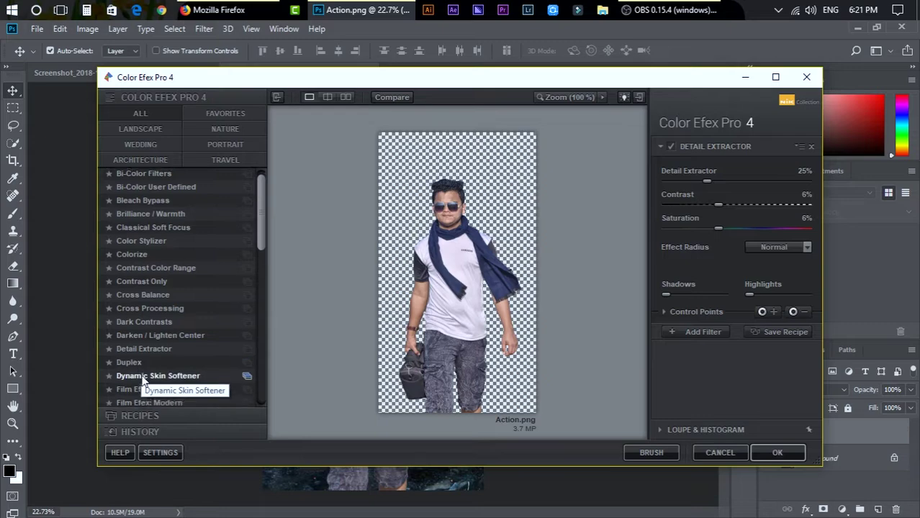
{"action": "left_click", "coordinate": [143, 383]}
{"action": "left_click", "coordinate": [147, 397]}
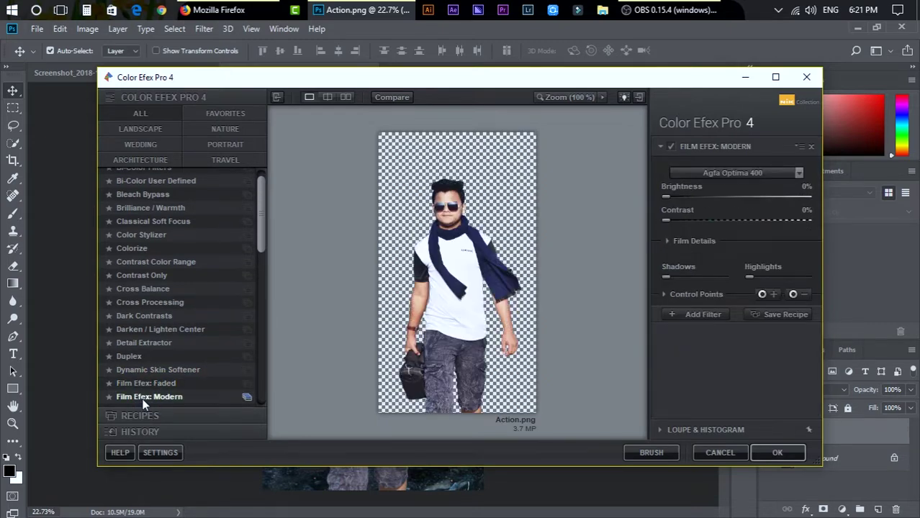
Apply the Contrast Color Range filter with its default settings to the cut-out man
{"action": "left_click", "coordinate": [167, 261]}
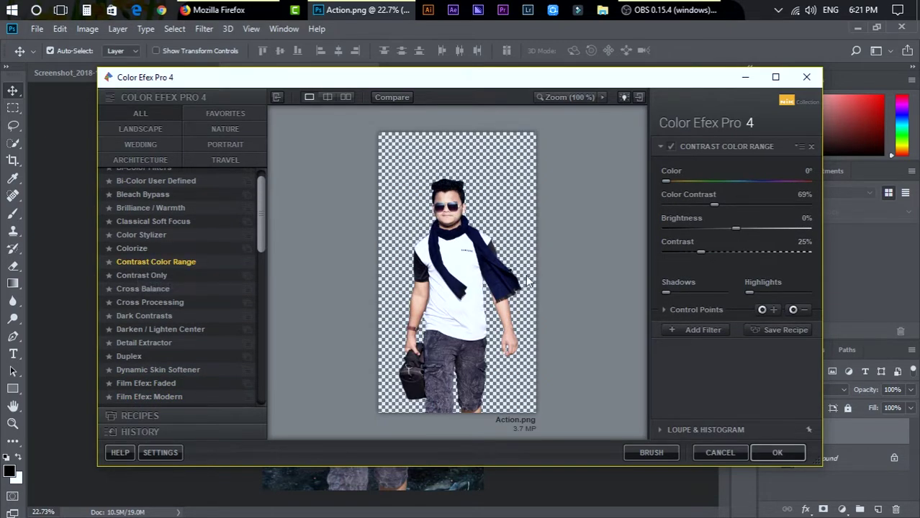
{"action": "left_click", "coordinate": [771, 448]}
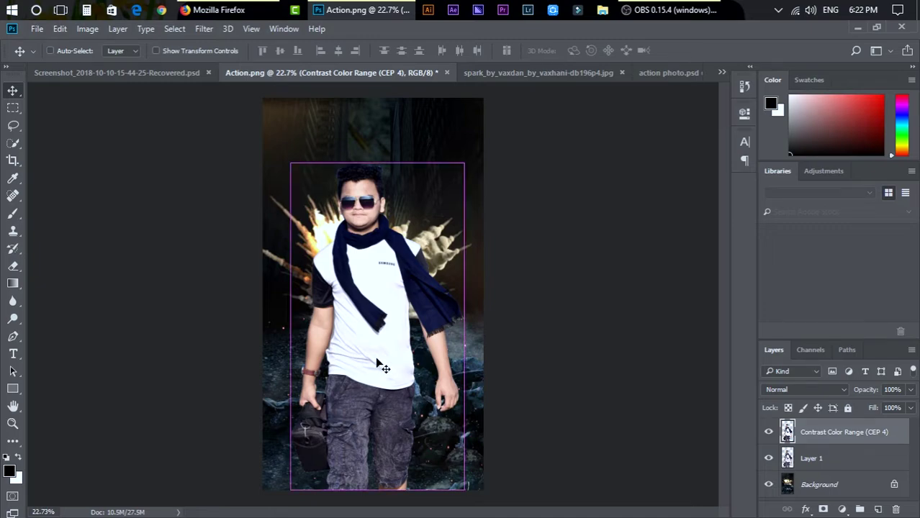
Darken the Contrast Color Range layer with a Curves midtone point at input 148, output 122
{"action": "key", "text": "ctrl+m"}
{"action": "left_click_drag", "start_coordinate": [437, 82], "coordinate": [616, 191]}
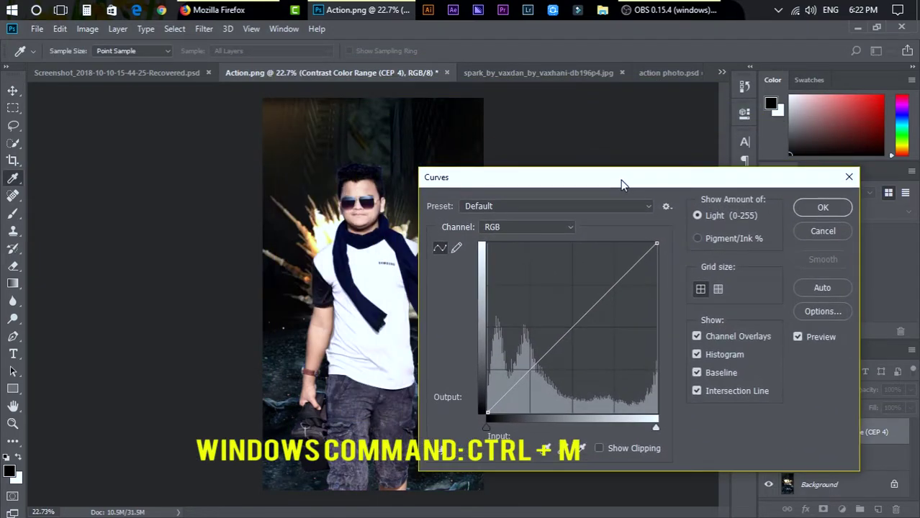
{"action": "left_click", "coordinate": [576, 321]}
{"action": "left_click_drag", "start_coordinate": [576, 322], "coordinate": [586, 332]}
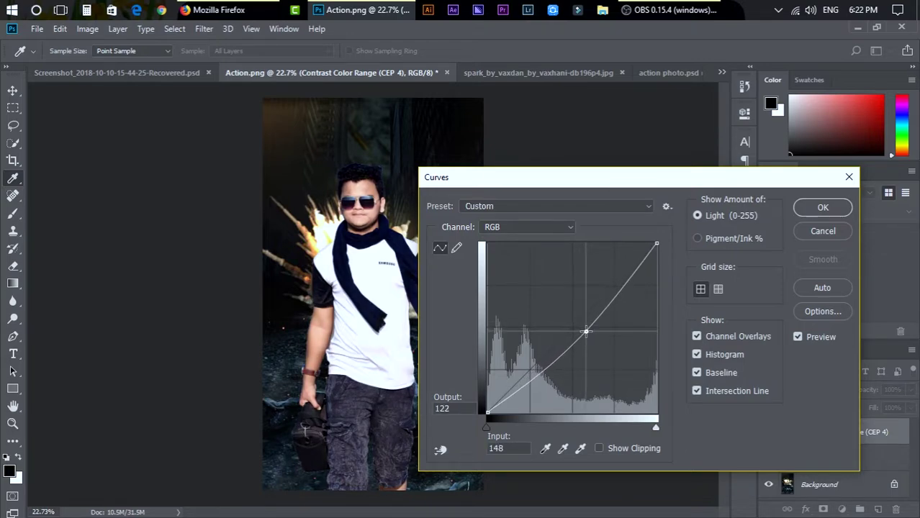
{"action": "left_click", "coordinate": [821, 207]}
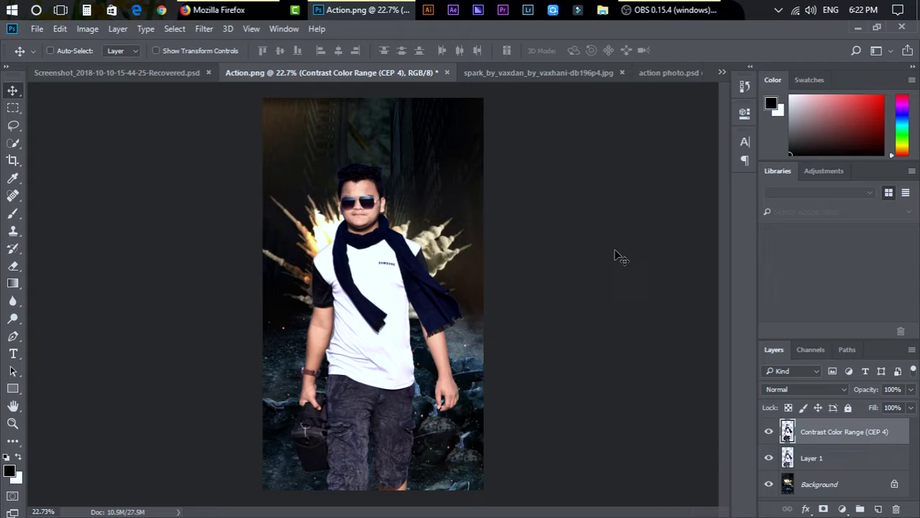
Nudge the Contrast Color Range layer and Layer 1 together slightly to the right, then deselect both layers
{"action": "left_click", "coordinate": [805, 465]}
{"action": "left_click", "coordinate": [821, 431], "text": "shift"}
{"action": "key", "text": "Right"}
{"action": "key", "text": "Right"}
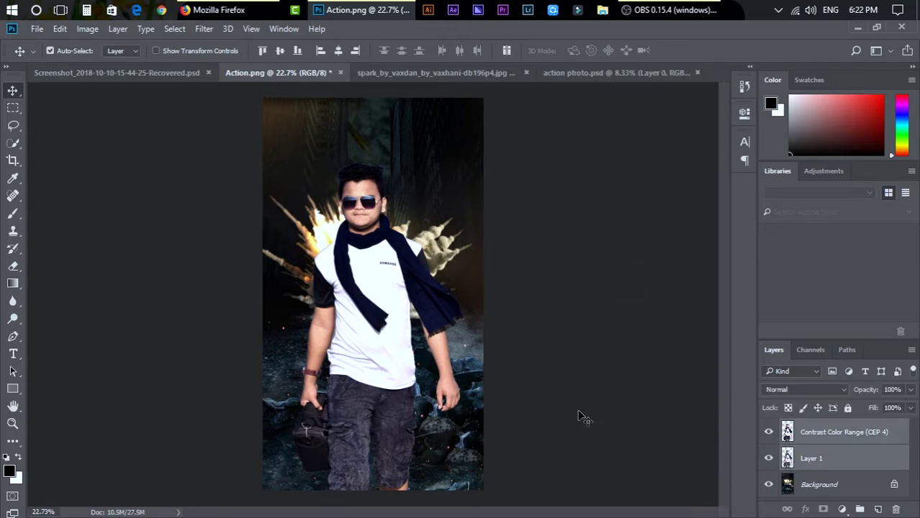
{"action": "left_click", "coordinate": [578, 410]}
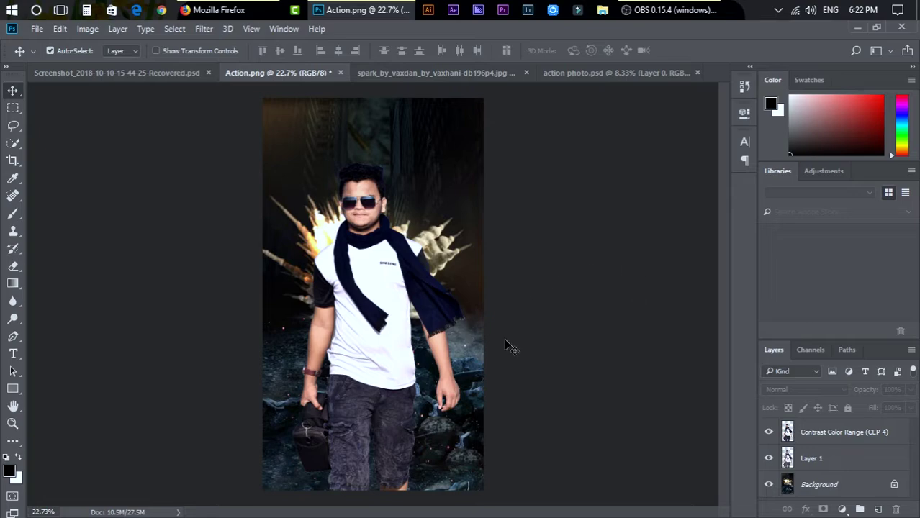
Apply a second, very slight Curves midtone adjustment to the Contrast Color Range layer
{"action": "left_click", "coordinate": [395, 327]}
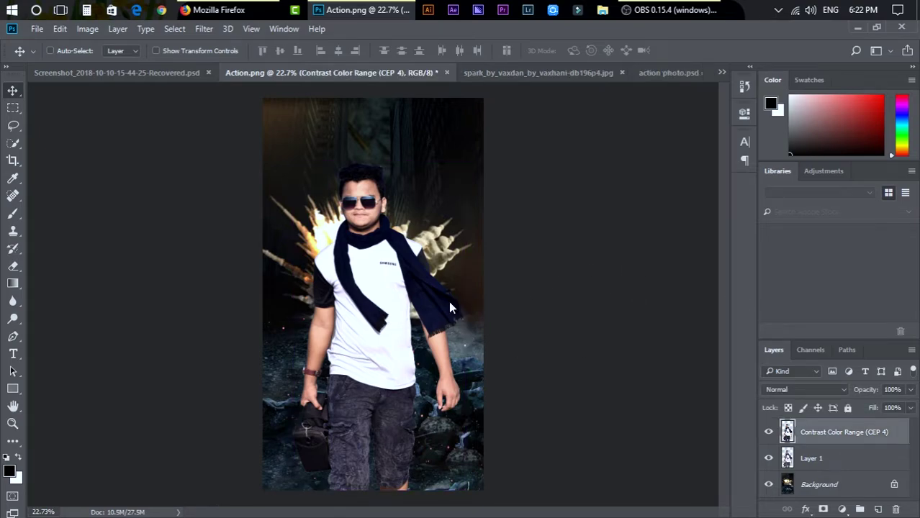
{"action": "key", "text": "ctrl+m"}
{"action": "left_click", "coordinate": [584, 318]}
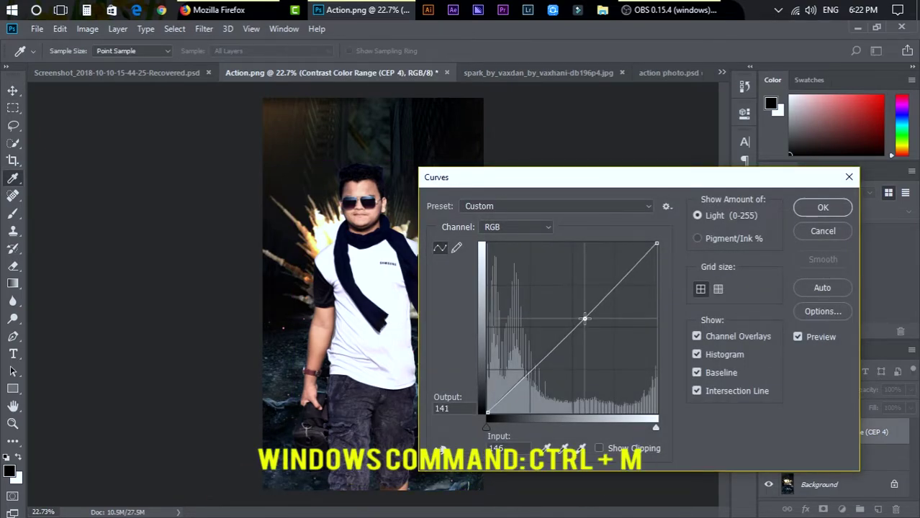
{"action": "left_click_drag", "start_coordinate": [584, 319], "coordinate": [584, 319]}
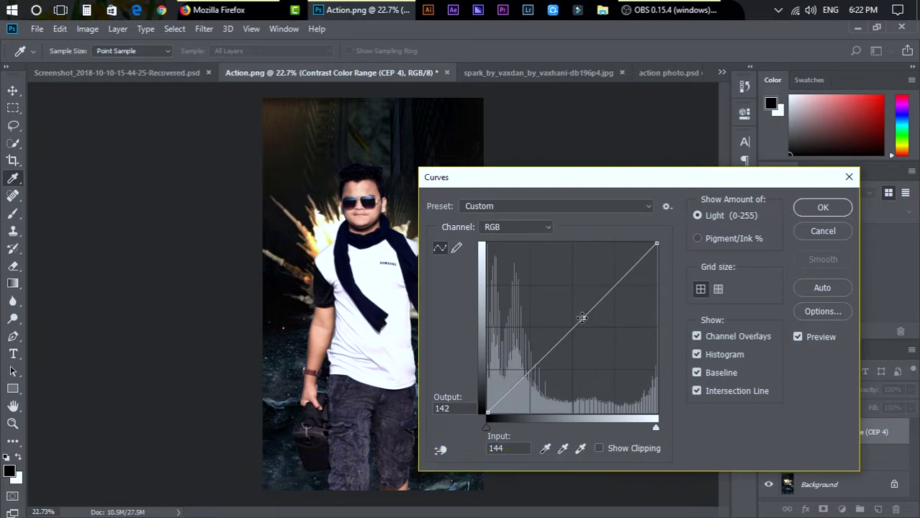
{"action": "key", "text": "Return"}
Copy the spark image into Action.png over the man's lower body and close the spark source file
{"action": "left_click", "coordinate": [464, 75]}
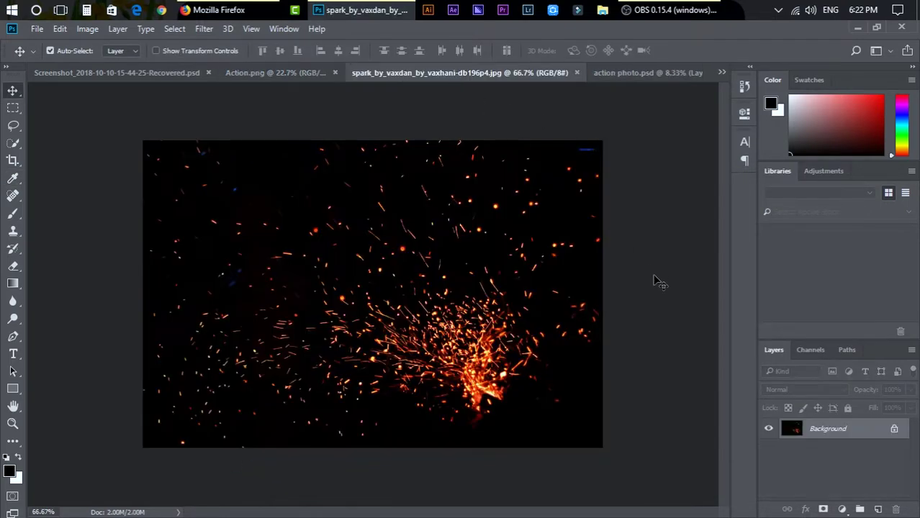
{"action": "left_click_drag", "start_coordinate": [500, 344], "coordinate": [390, 394]}
{"action": "left_click", "coordinate": [504, 73]}
{"action": "key", "text": "ctrl+w"}
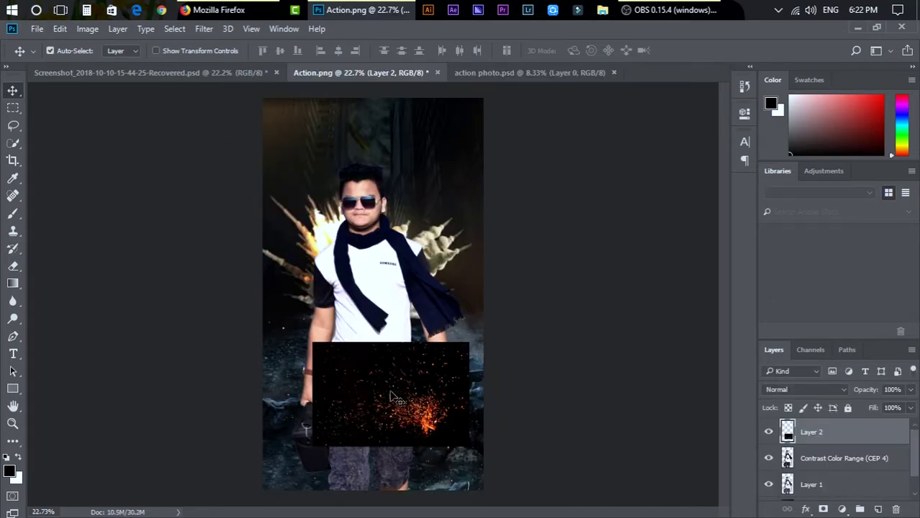
Scale the sparks layer to about 240% and position it over the lower half of the picture
{"action": "key", "text": "ctrl+t"}
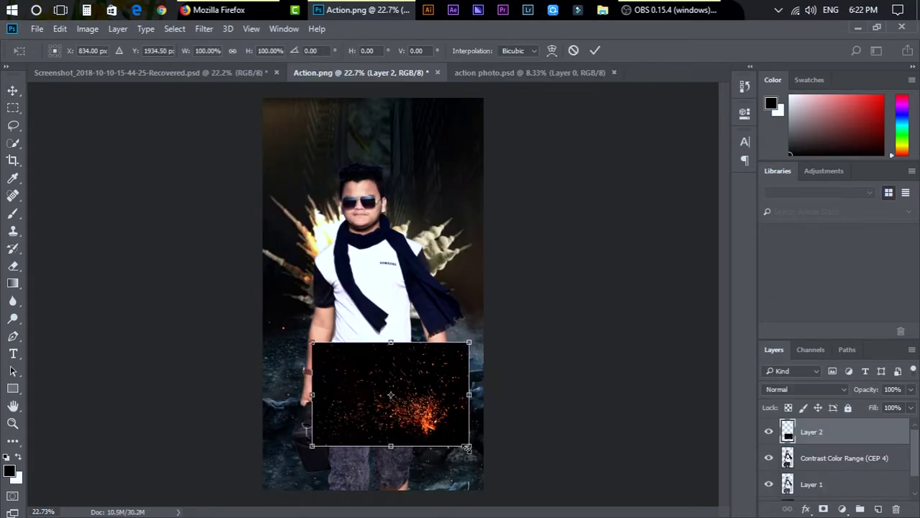
{"action": "left_click_drag", "start_coordinate": [466, 447], "coordinate": [590, 479]}
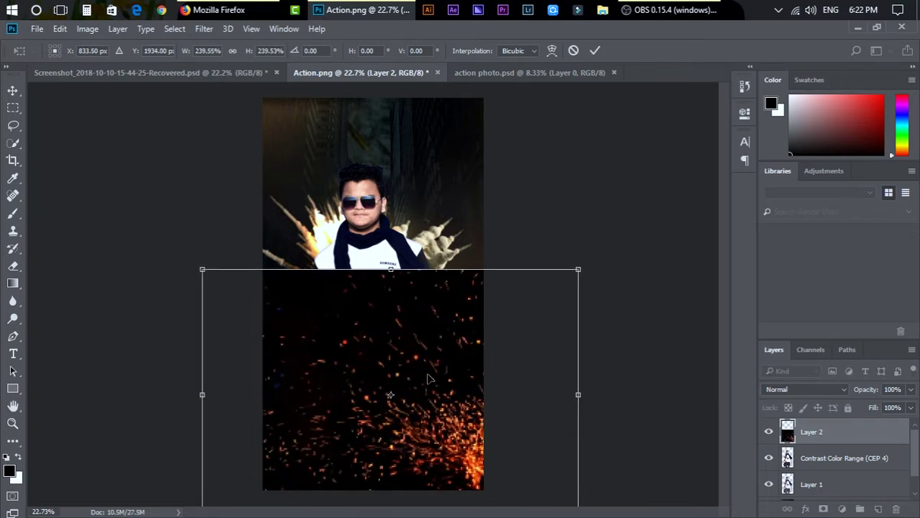
{"action": "left_click_drag", "start_coordinate": [428, 380], "coordinate": [427, 402]}
{"action": "key", "text": "Return"}
Place the sparks layer directly above the Background and set its blend mode to Lighten
{"action": "left_click_drag", "start_coordinate": [811, 432], "coordinate": [810, 472]}
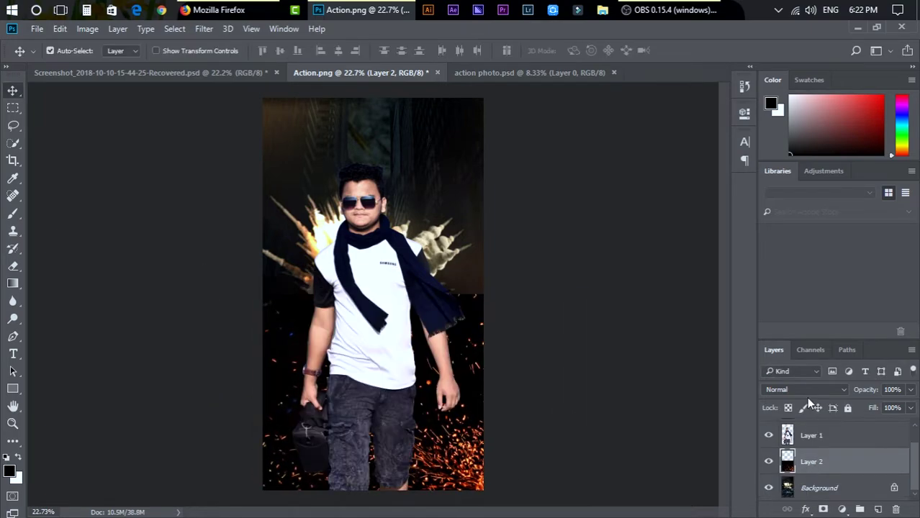
{"action": "left_click", "coordinate": [806, 389]}
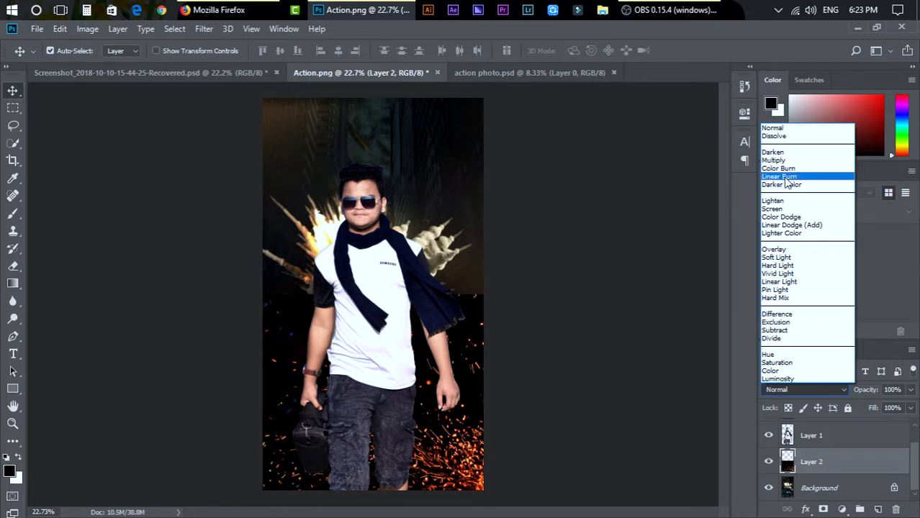
{"action": "left_click", "coordinate": [781, 201]}
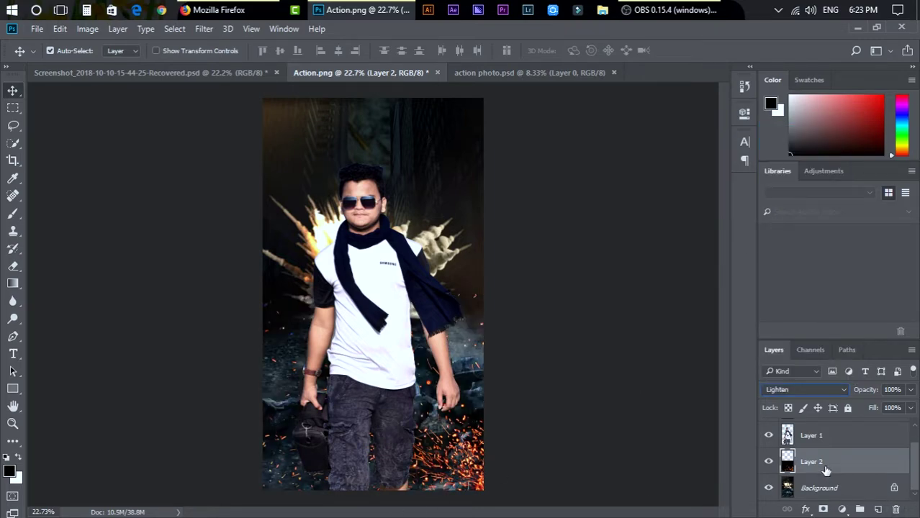
Bring the sparks layer to the top of the layer stack and adjust its position over the man's legs
{"action": "scroll", "coordinate": [826, 471], "scroll_direction": "up", "scroll_amount": 1}
{"action": "left_click_drag", "start_coordinate": [818, 486], "coordinate": [815, 424]}
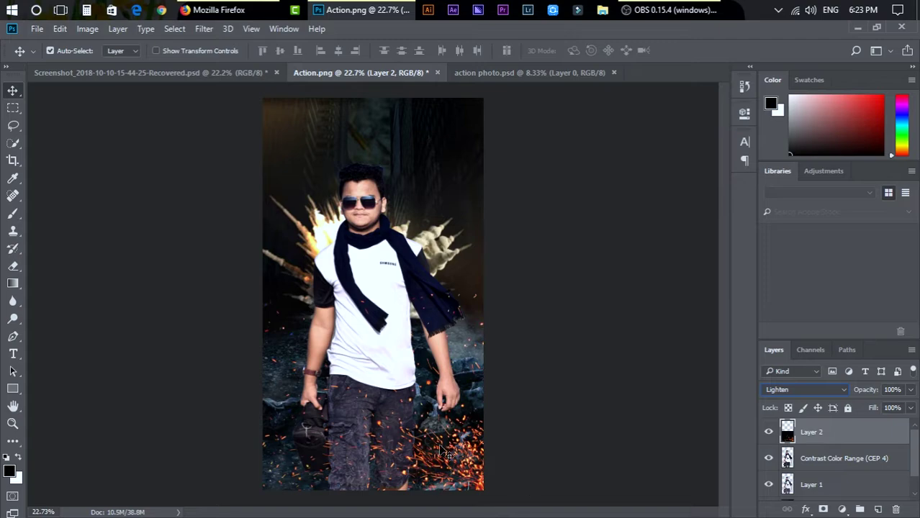
{"action": "left_click_drag", "start_coordinate": [442, 451], "coordinate": [462, 438]}
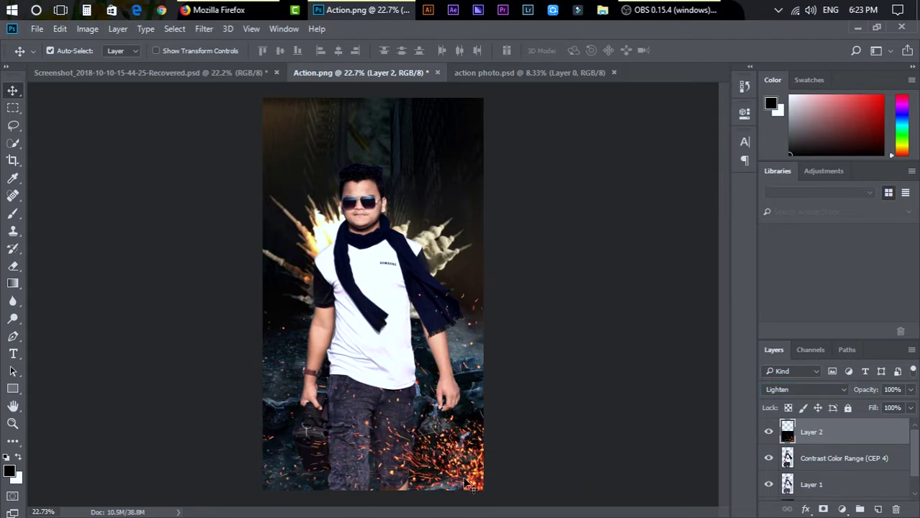
Scale the sparks layer down to about 89% and shift its bright burst towards the picture's lower-right corner
{"action": "key", "text": "ctrl+t"}
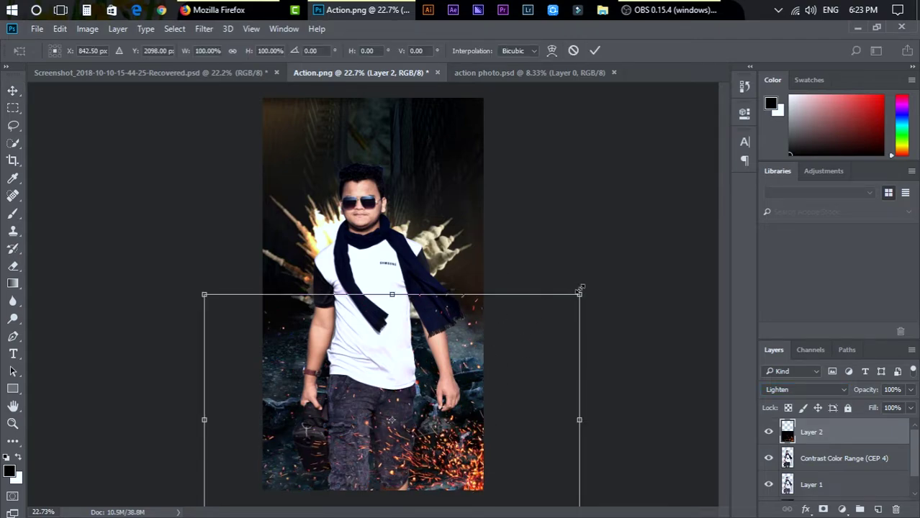
{"action": "left_click_drag", "start_coordinate": [580, 289], "coordinate": [559, 307]}
{"action": "left_click_drag", "start_coordinate": [470, 478], "coordinate": [475, 486]}
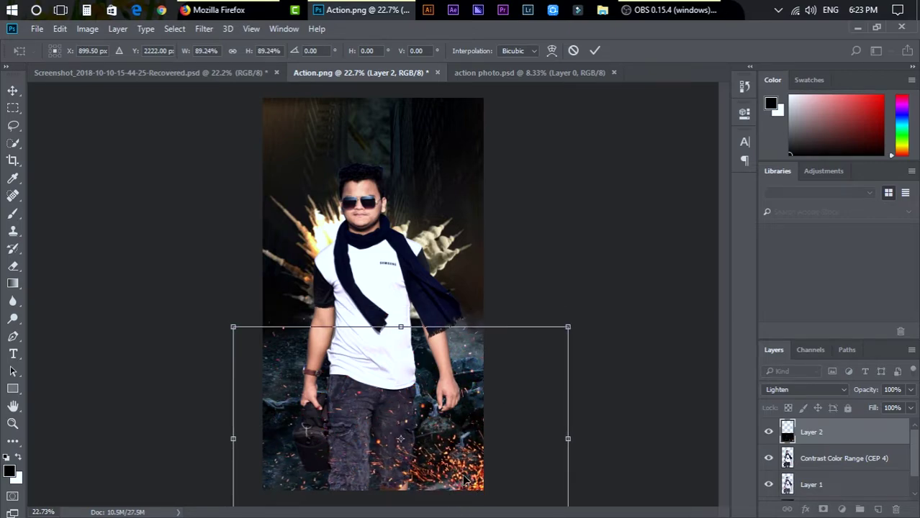
{"action": "key", "text": "Return"}
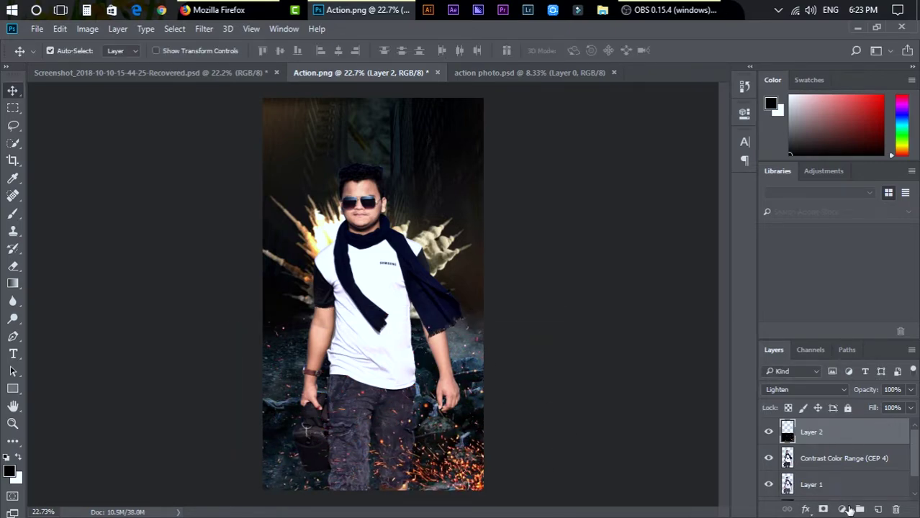
Add a layer mask to Layer 2 and hide the sparks around the scarf end and nearby hand with a black 400 px brush
{"action": "left_click", "coordinate": [824, 510]}
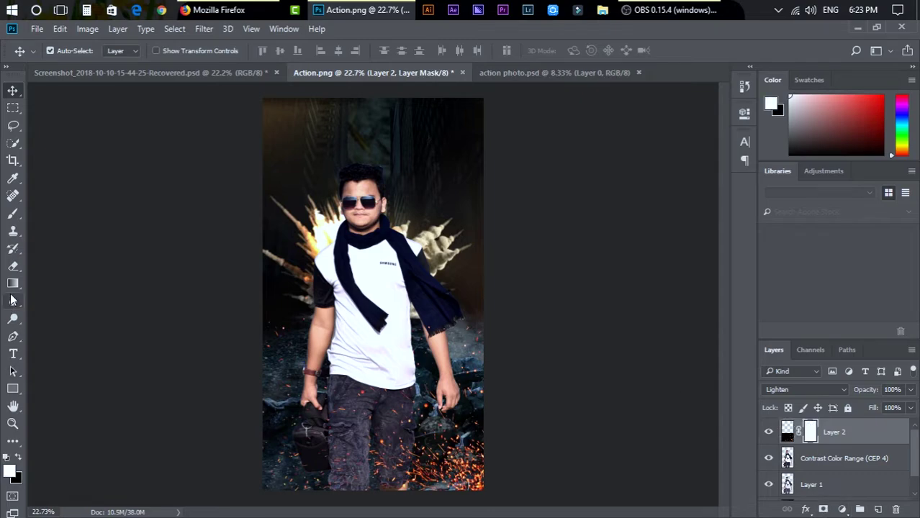
{"action": "left_click", "coordinate": [13, 213]}
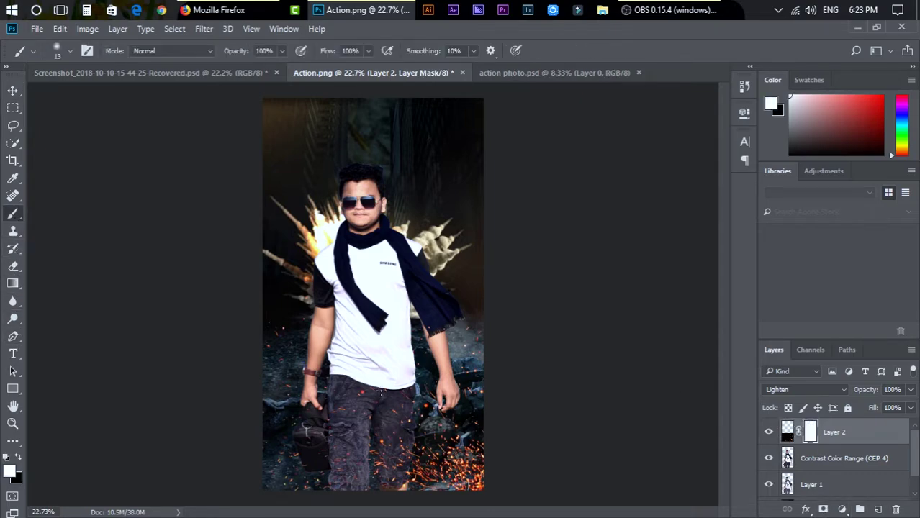
{"action": "key", "text": "bracketright"}
{"action": "key", "text": "bracketright"}
{"action": "key", "text": "bracketright"}
{"action": "key", "text": "bracketright"}
{"action": "key", "text": "bracketright"}
{"action": "key", "text": "bracketright"}
{"action": "key", "text": "bracketright"}
{"action": "key", "text": "bracketright"}
{"action": "key", "text": "bracketright"}
{"action": "key", "text": "bracketright"}
{"action": "key", "text": "bracketright"}
{"action": "key", "text": "bracketright"}
{"action": "key", "text": "bracketright"}
{"action": "key", "text": "bracketright"}
{"action": "key", "text": "bracketright"}
{"action": "key", "text": "bracketright"}
{"action": "key", "text": "bracketright"}
{"action": "key", "text": "bracketright"}
{"action": "key", "text": "bracketright"}
{"action": "key", "text": "bracketright"}
{"action": "key", "text": "bracketleft"}
{"action": "key", "text": "bracketleft"}
{"action": "key", "text": "bracketleft"}
{"action": "key", "text": "bracketleft"}
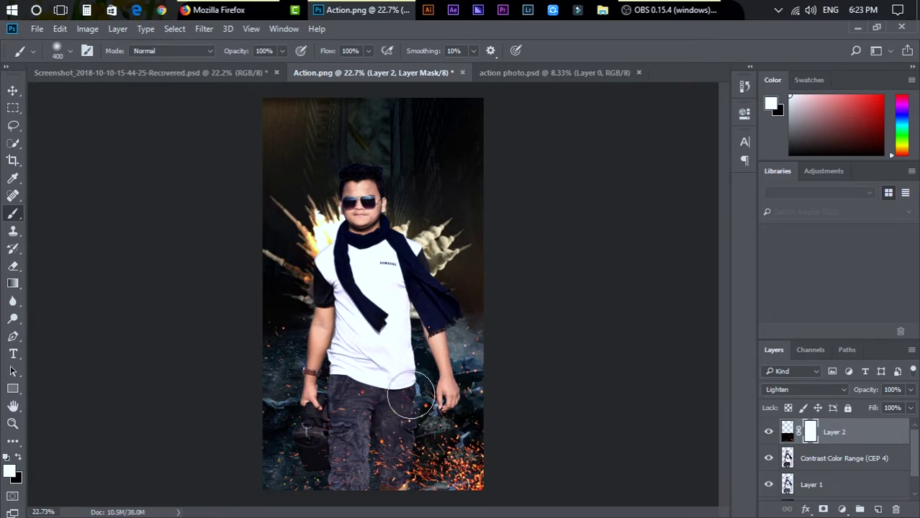
{"action": "left_click", "coordinate": [18, 458]}
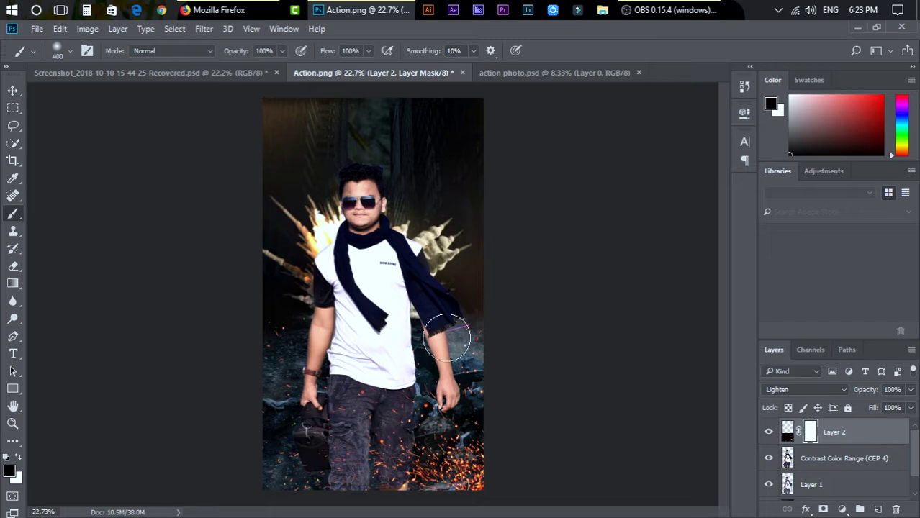
{"action": "mouse_move", "coordinate": [456, 329]}
{"action": "left_mouse_down"}
{"action": "mouse_move", "coordinate": [435, 381]}
{"action": "mouse_move", "coordinate": [471, 387]}
{"action": "mouse_move", "coordinate": [475, 406]}
{"action": "mouse_move", "coordinate": [475, 388]}
{"action": "mouse_move", "coordinate": [484, 389]}
{"action": "mouse_move", "coordinate": [452, 375]}
{"action": "mouse_move", "coordinate": [476, 378]}
{"action": "left_mouse_up"}
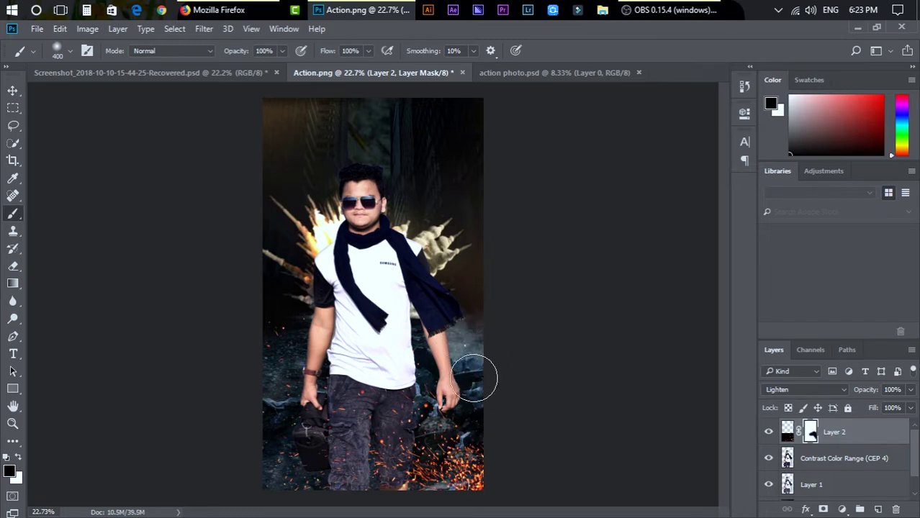
Mask out Layer 2's sparks around the man's hips and its bright burst in the picture's lower-right corner with the black 400 px brush
{"action": "mouse_move", "coordinate": [394, 363]}
{"action": "left_mouse_down"}
{"action": "mouse_move", "coordinate": [321, 378]}
{"action": "mouse_move", "coordinate": [293, 349]}
{"action": "left_mouse_up"}
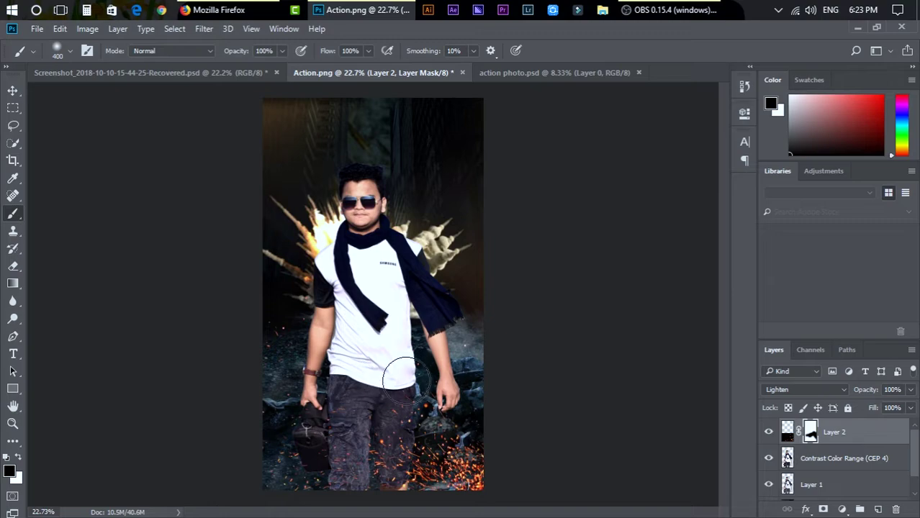
{"action": "scroll", "coordinate": [414, 373], "scroll_direction": "up", "scroll_amount": 3}
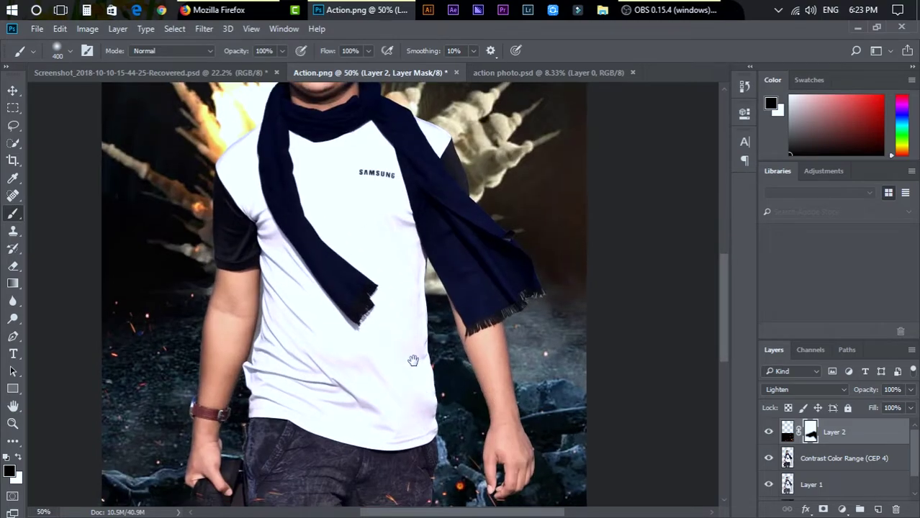
{"action": "scroll", "coordinate": [308, 226], "scroll_direction": "down", "scroll_amount": 4}
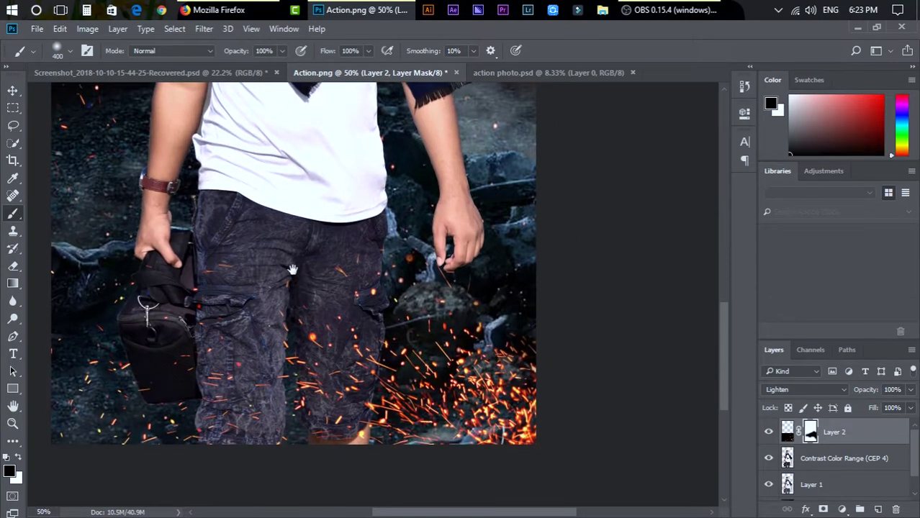
{"action": "left_click", "coordinate": [513, 401]}
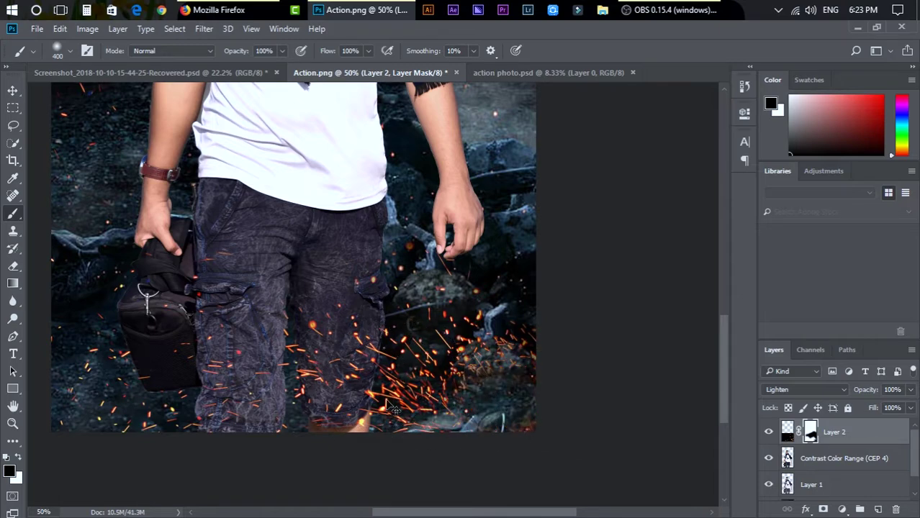
{"action": "key", "text": "ctrl+z"}
{"action": "left_click", "coordinate": [404, 402]}
{"action": "left_click_drag", "start_coordinate": [457, 388], "coordinate": [514, 390]}
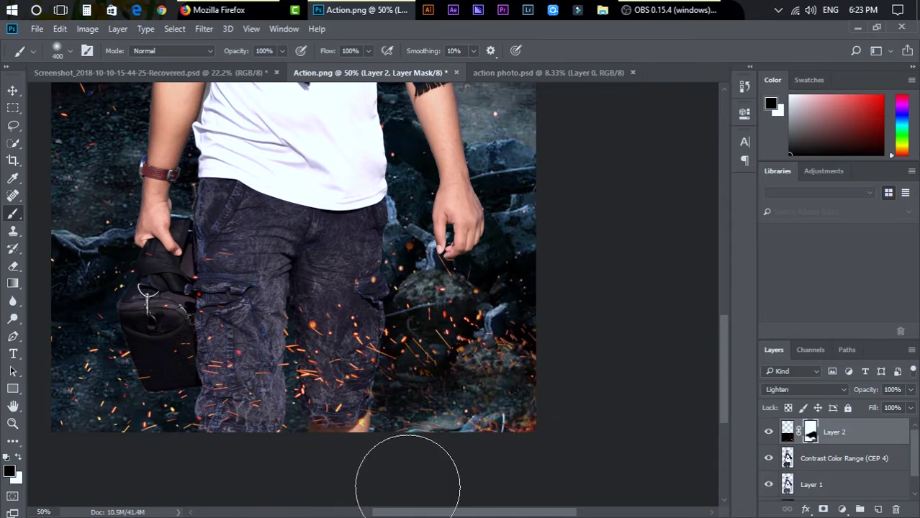
{"action": "key", "text": "ctrl+z"}
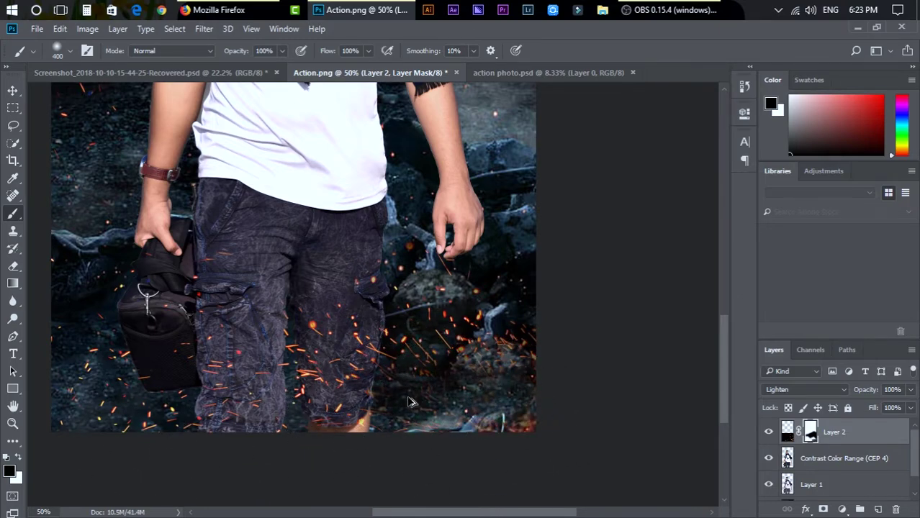
{"action": "left_click", "coordinate": [509, 395]}
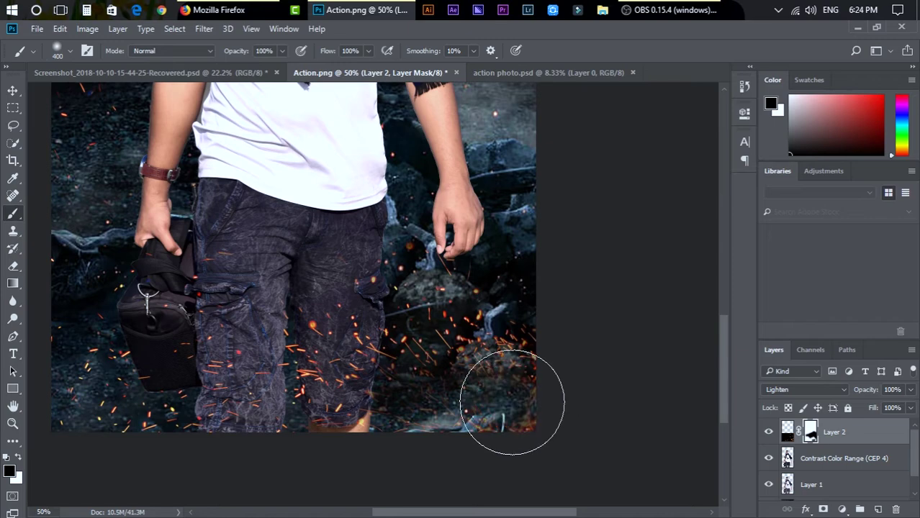
Enlarge the sparks on Layer 2 slightly and reposition them over the man's legs
{"action": "left_click", "coordinate": [13, 90]}
{"action": "left_click", "coordinate": [397, 289], "text": "alt"}
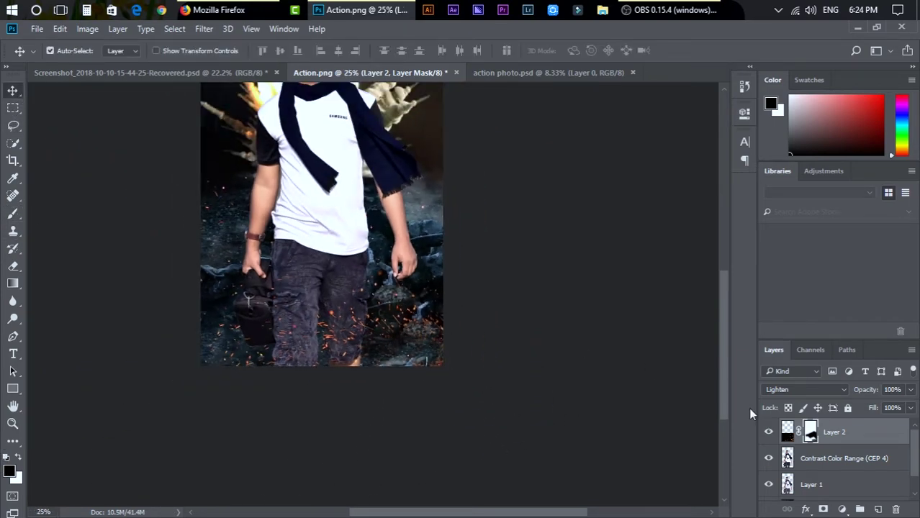
{"action": "key", "text": "ctrl+t"}
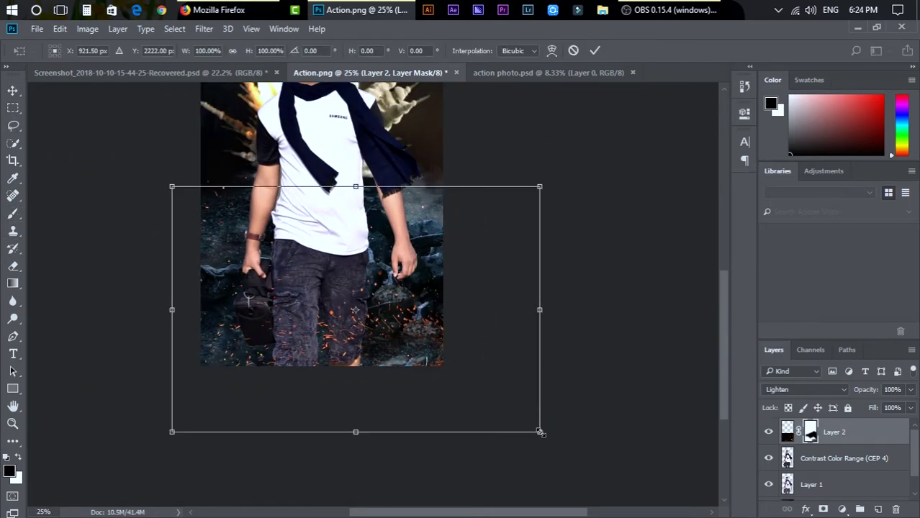
{"action": "left_click_drag", "start_coordinate": [540, 433], "coordinate": [553, 441]}
{"action": "left_click_drag", "start_coordinate": [366, 338], "coordinate": [384, 329]}
{"action": "key", "text": "Return"}
{"action": "left_click", "coordinate": [541, 347]}
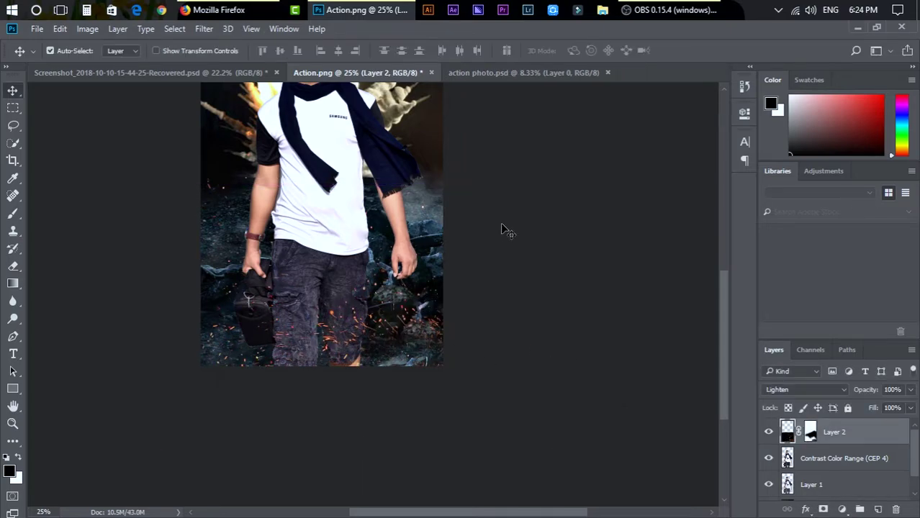
{"action": "key", "text": "ctrl+t"}
{"action": "left_click_drag", "start_coordinate": [569, 174], "coordinate": [545, 208]}
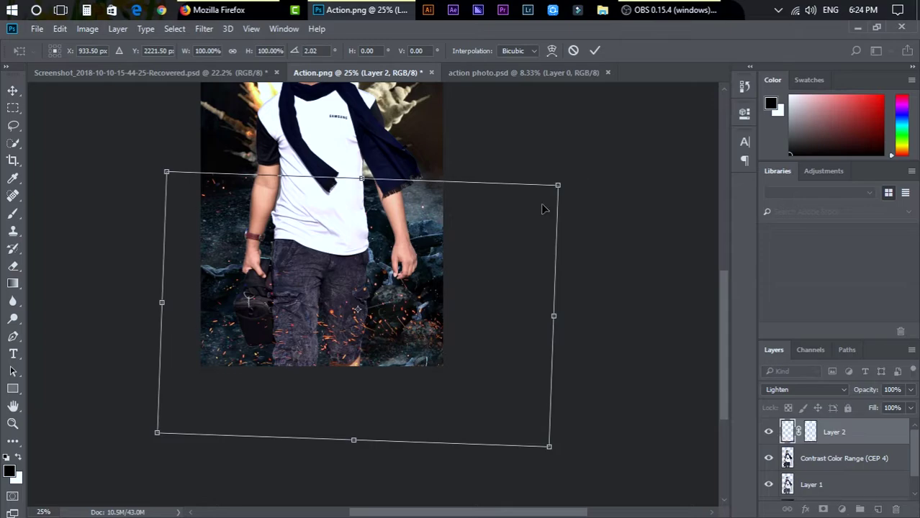
{"action": "key", "text": "Escape"}
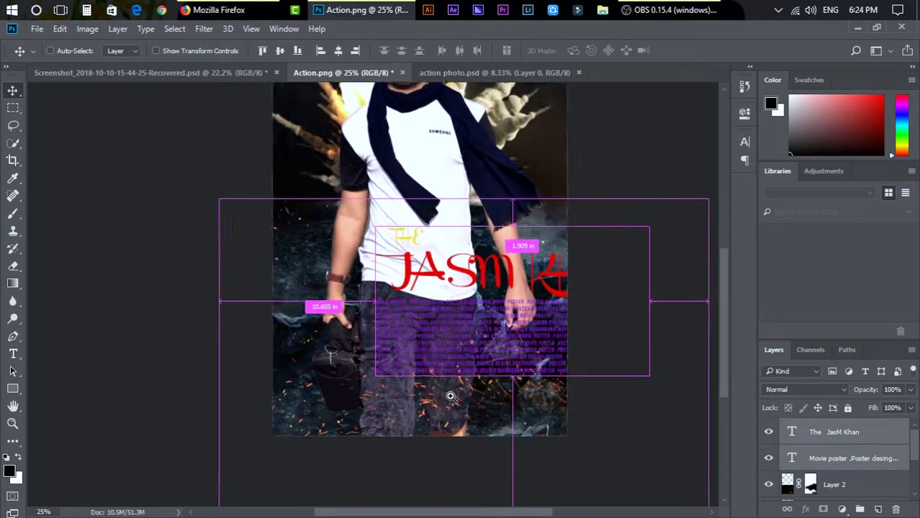
Move the title and tag paragraph text layers together over the man's legs, fitting them within the picture's lower part
{"action": "key", "text": "ctrl+plus"}
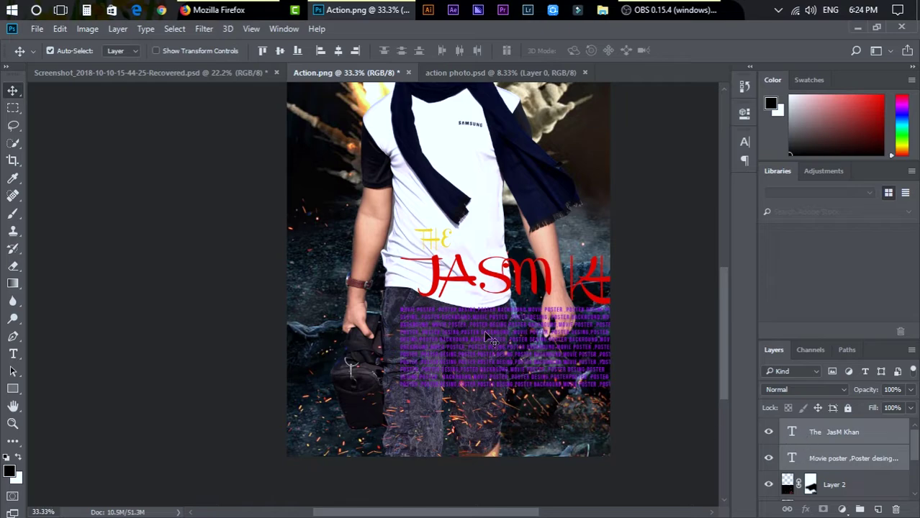
{"action": "left_click_drag", "start_coordinate": [524, 348], "coordinate": [415, 406]}
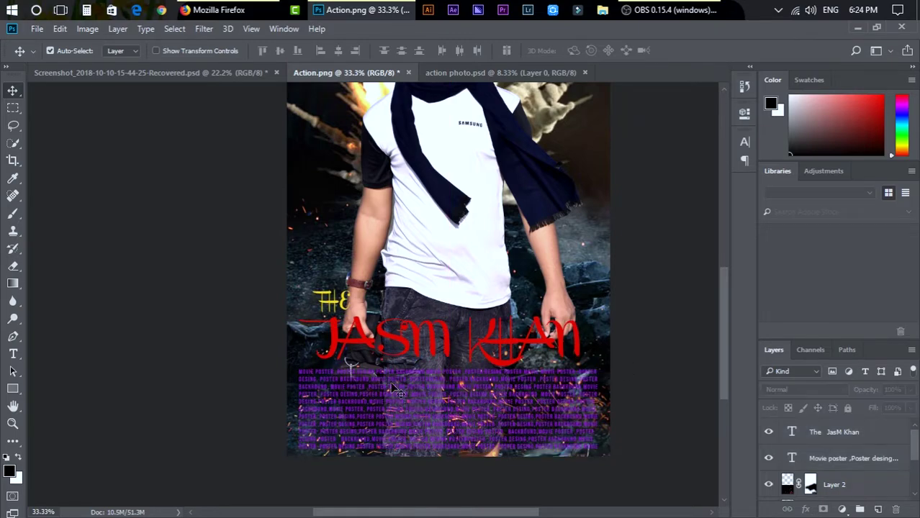
Select the red title line's text and examine its font and size in the character settings
{"action": "left_click", "coordinate": [384, 353]}
{"action": "key", "text": "t"}
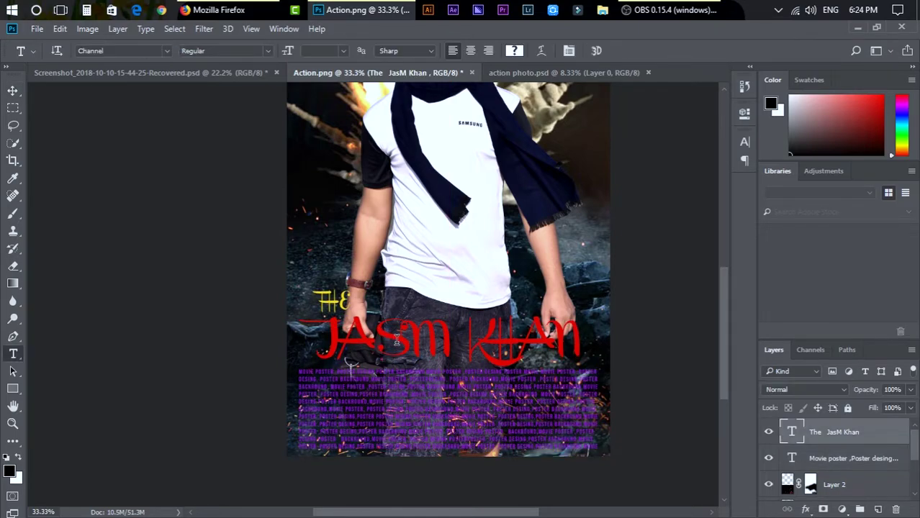
{"action": "left_click", "coordinate": [380, 341]}
{"action": "left_click_drag", "start_coordinate": [314, 336], "coordinate": [576, 344]}
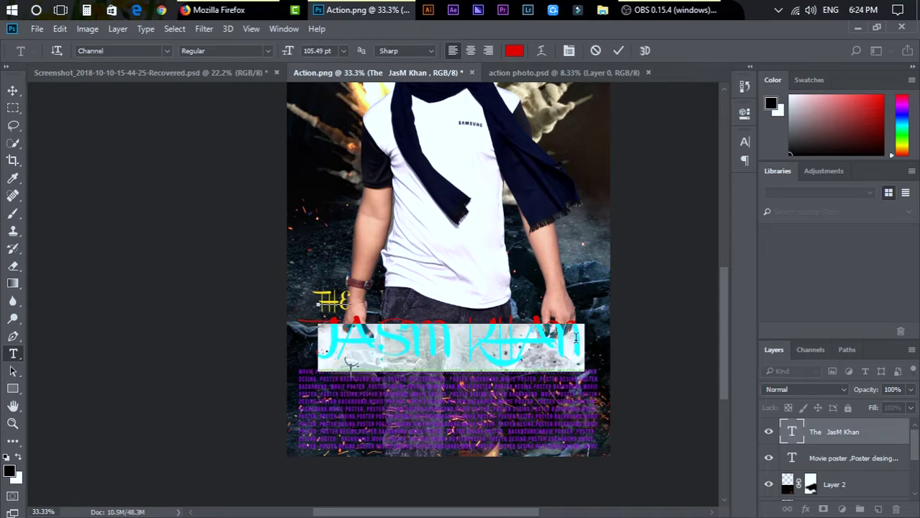
{"action": "key", "text": "ctrl+t"}
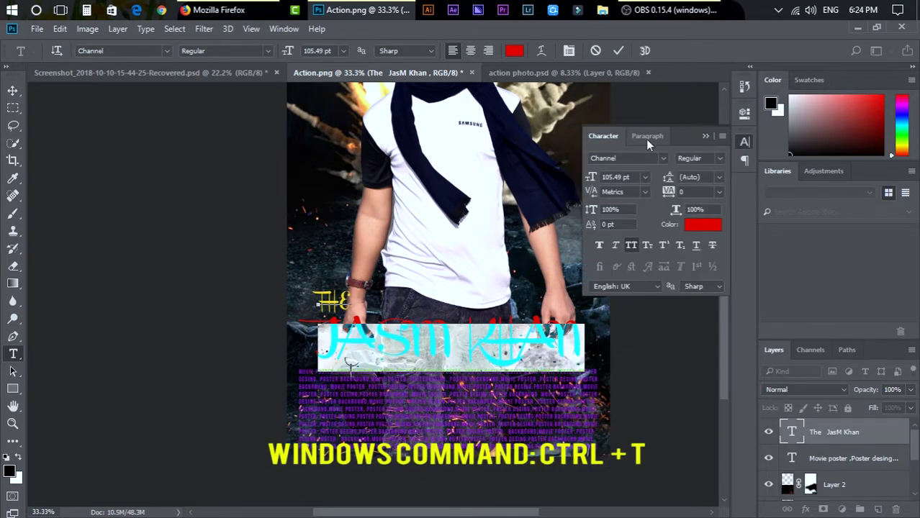
{"action": "left_click", "coordinate": [619, 158]}
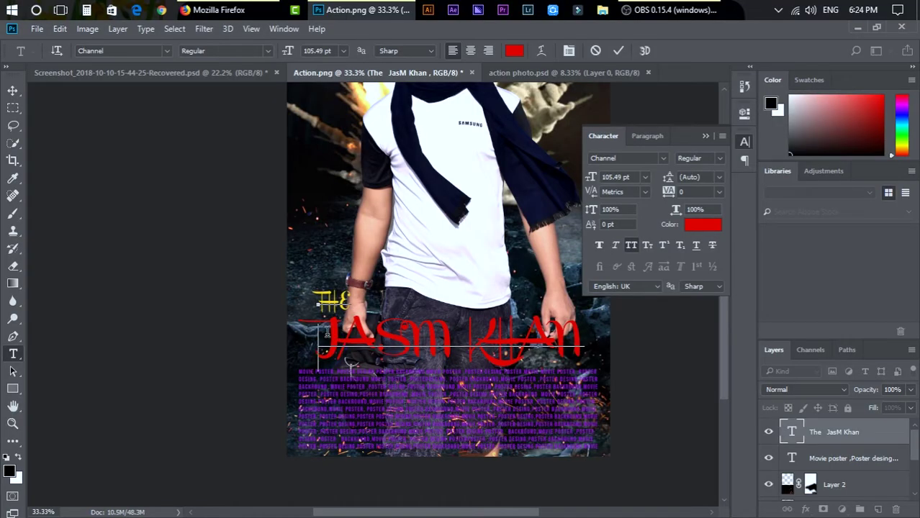
{"action": "left_click_drag", "start_coordinate": [315, 337], "coordinate": [584, 335]}
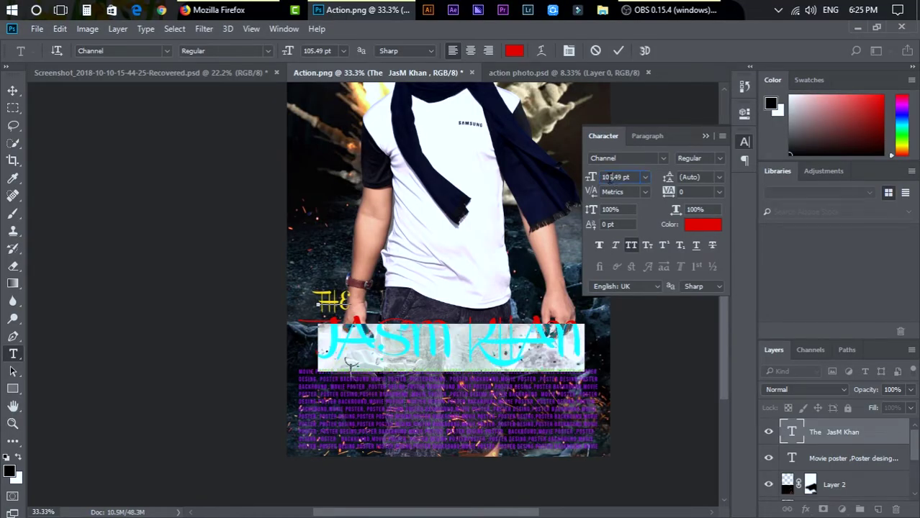
Select the yellow word "The" above the title and examine its text colour
{"action": "left_click", "coordinate": [324, 290]}
{"action": "left_click_drag", "start_coordinate": [304, 297], "coordinate": [358, 301]}
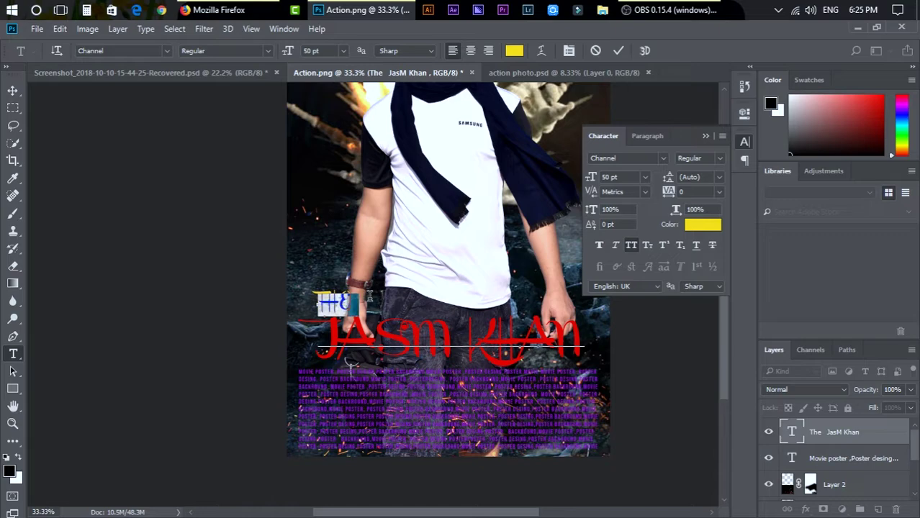
{"action": "left_click", "coordinate": [700, 226]}
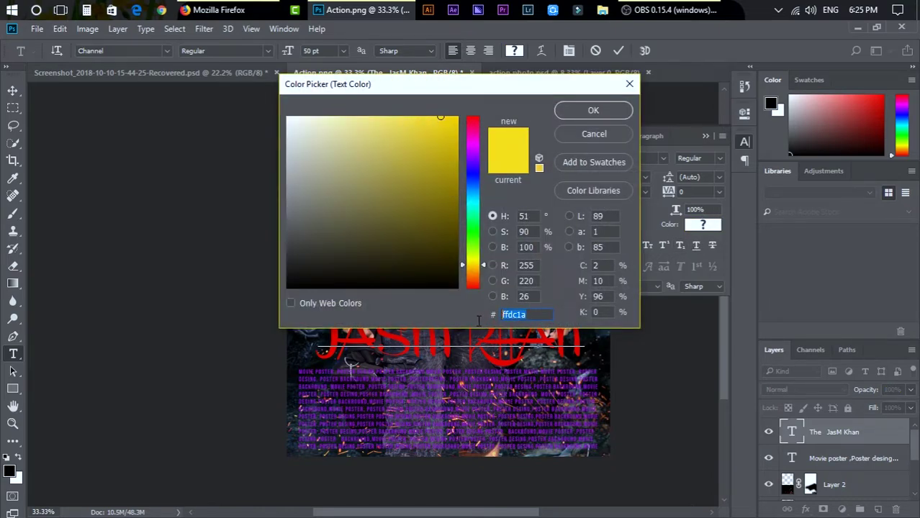
{"action": "left_click", "coordinate": [576, 137]}
Select part of the red title line and examine its text colour
{"action": "left_click", "coordinate": [412, 339]}
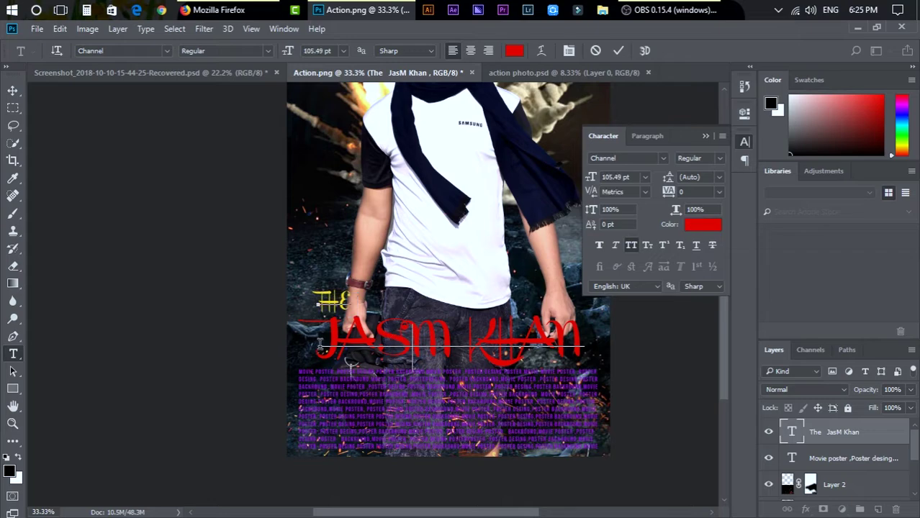
{"action": "left_click_drag", "start_coordinate": [317, 339], "coordinate": [503, 331]}
{"action": "left_click", "coordinate": [689, 230]}
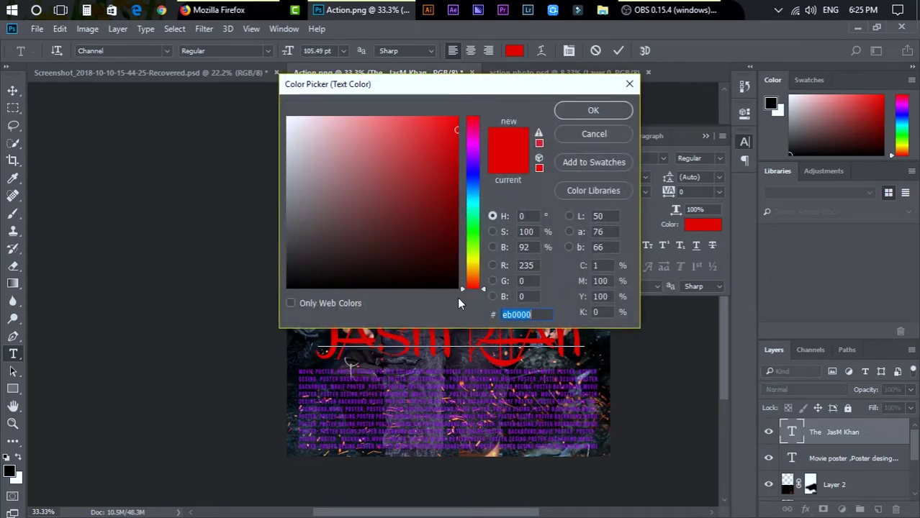
{"action": "left_click", "coordinate": [577, 134]}
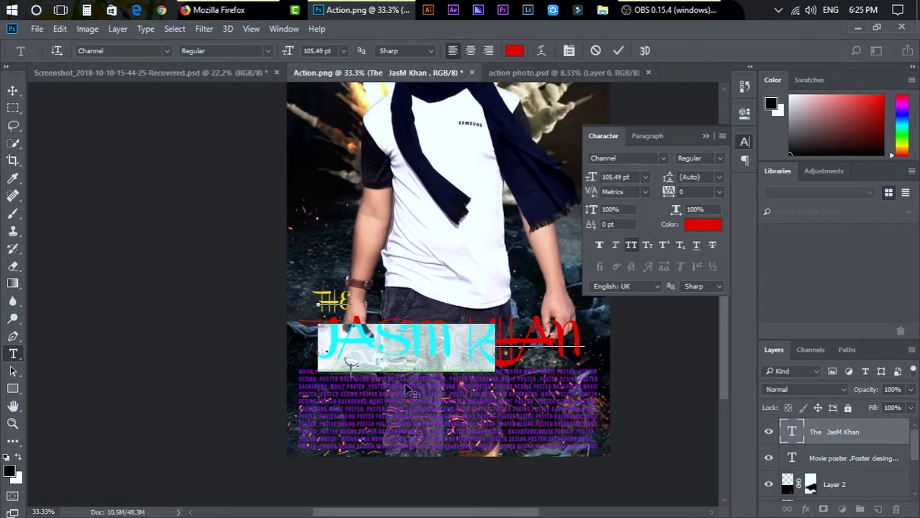
Recolour the purple tag paragraph below the title to a crimson pink
{"action": "left_click", "coordinate": [13, 91]}
{"action": "left_click", "coordinate": [497, 430]}
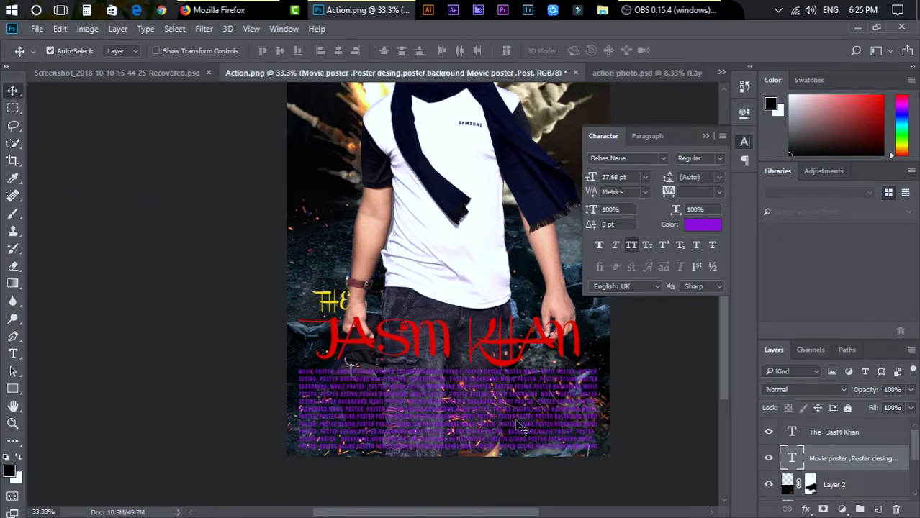
{"action": "double_click", "coordinate": [405, 389]}
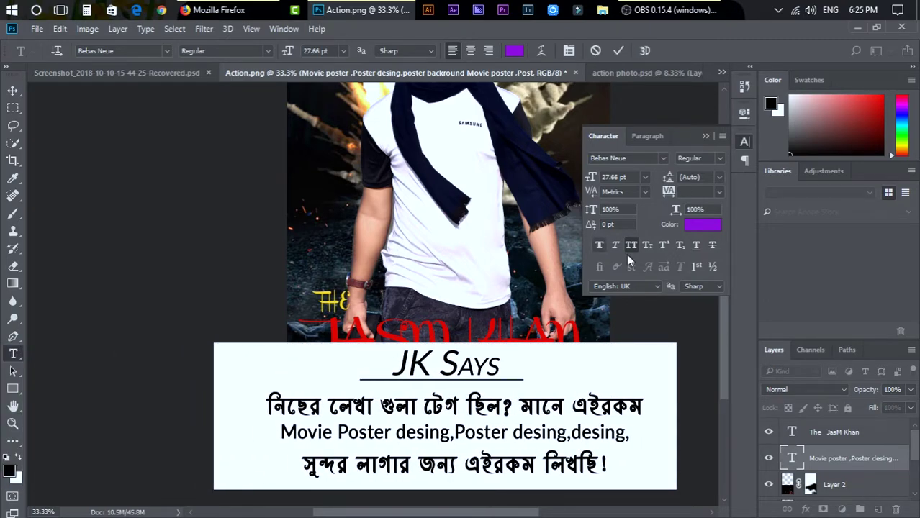
{"action": "left_click", "coordinate": [698, 222]}
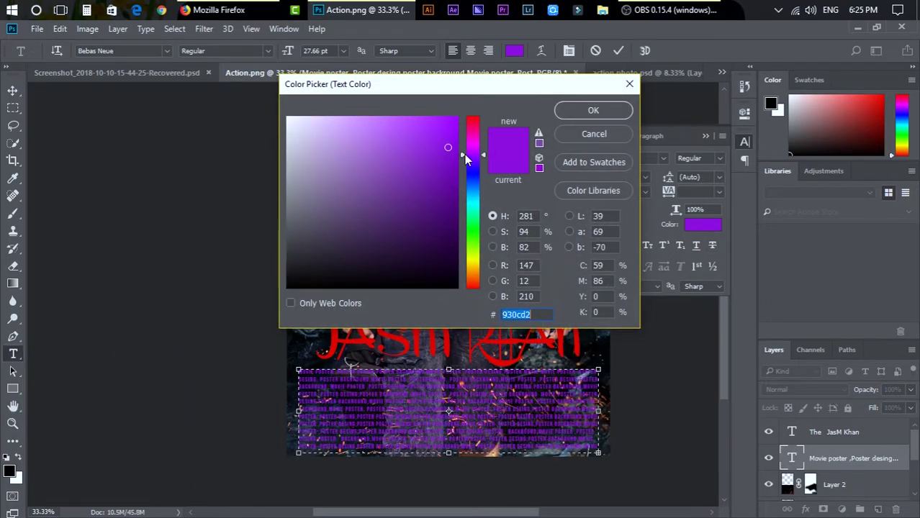
{"action": "mouse_move", "coordinate": [464, 150]}
{"action": "left_mouse_down"}
{"action": "mouse_move", "coordinate": [474, 131]}
{"action": "mouse_move", "coordinate": [456, 135]}
{"action": "mouse_move", "coordinate": [459, 118]}
{"action": "mouse_move", "coordinate": [462, 153]}
{"action": "mouse_move", "coordinate": [458, 140]}
{"action": "mouse_move", "coordinate": [493, 138]}
{"action": "left_mouse_up"}
{"action": "left_click", "coordinate": [562, 117]}
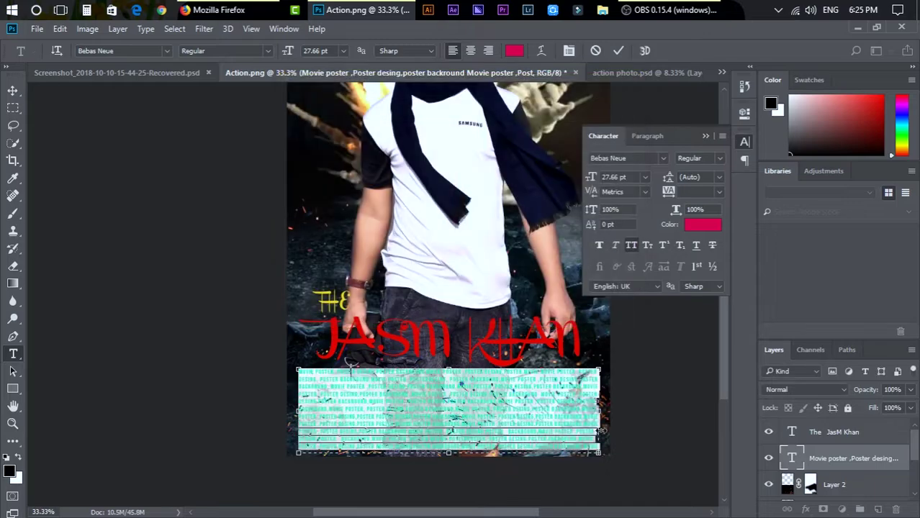
Add a new text layer reading "Action" in crimson Bebas Neue and place it on the man's shirt near the scarf end
{"action": "left_click", "coordinate": [646, 402]}
{"action": "scroll", "coordinate": [622, 486], "scroll_direction": "up", "scroll_amount": 2}
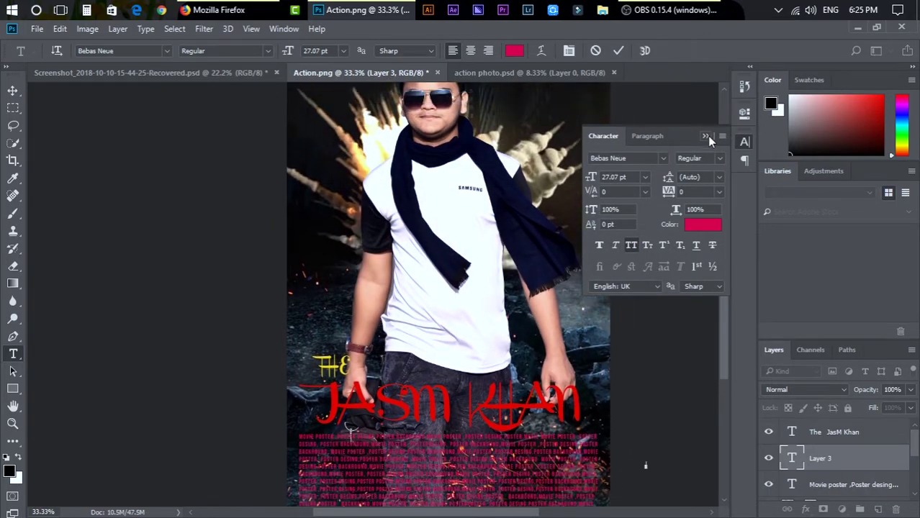
{"action": "left_click", "coordinate": [706, 136]}
{"action": "scroll", "coordinate": [440, 380], "scroll_direction": "up", "scroll_amount": 1}
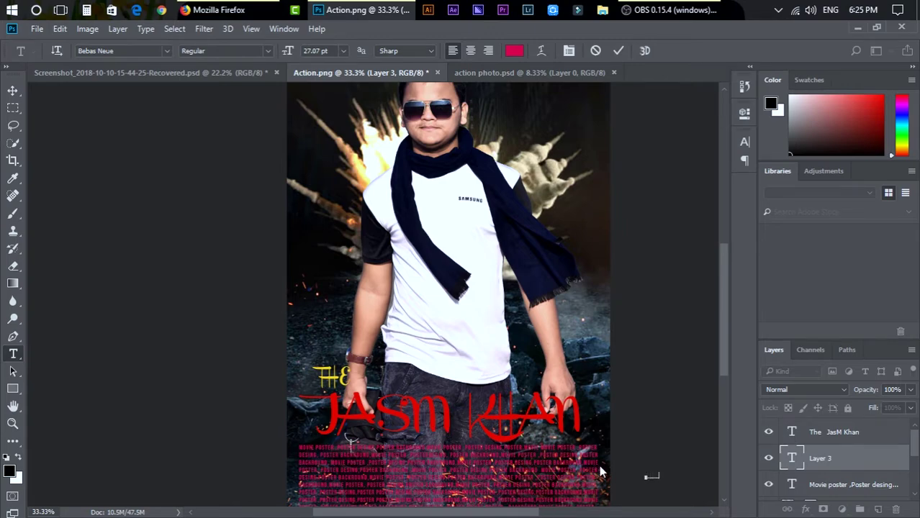
{"action": "left_click_drag", "start_coordinate": [637, 481], "coordinate": [413, 290]}
{"action": "left_click", "coordinate": [13, 90]}
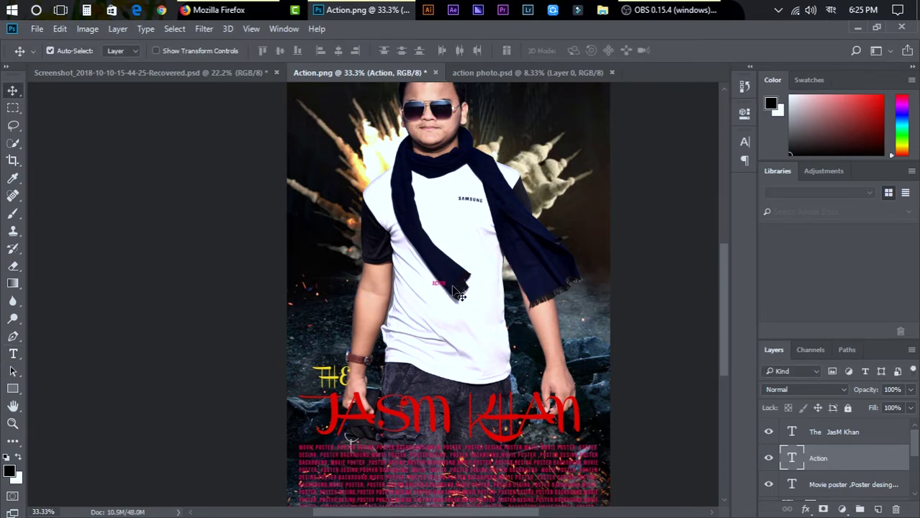
Scale the "Action" text up until it spans the man's torso and both arms, and centre it over his shirt
{"action": "key", "text": "ctrl+t"}
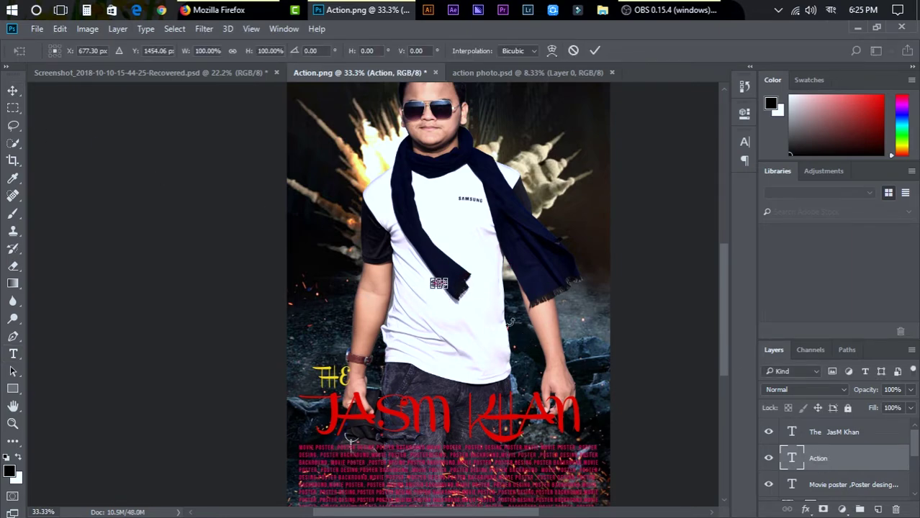
{"action": "left_click_drag", "start_coordinate": [448, 289], "coordinate": [552, 346]}
{"action": "left_click_drag", "start_coordinate": [323, 228], "coordinate": [432, 281]}
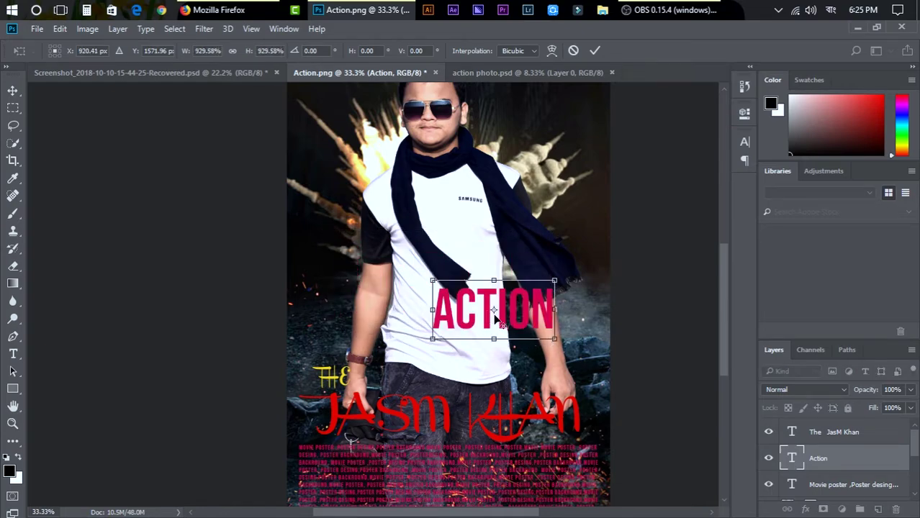
{"action": "left_click_drag", "start_coordinate": [496, 319], "coordinate": [457, 283]}
{"action": "left_click_drag", "start_coordinate": [510, 310], "coordinate": [566, 330]}
{"action": "key", "text": "Return"}
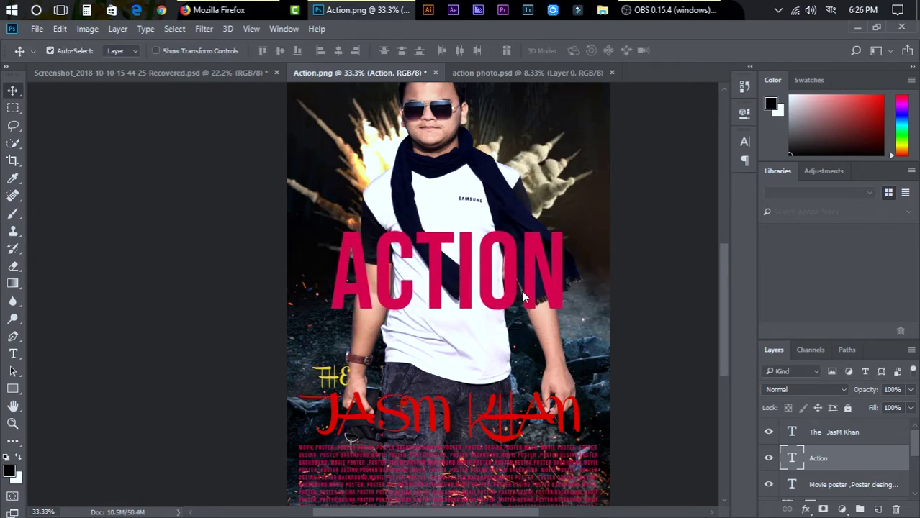
{"action": "scroll", "coordinate": [522, 290], "scroll_direction": "up", "scroll_amount": 3}
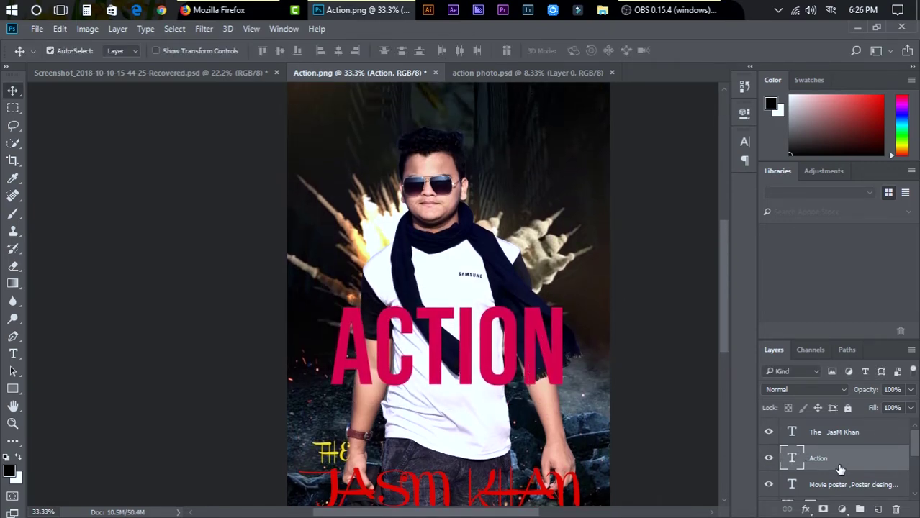
Move the Action text layer down the layer stack so it sits directly above the Background, behind the man
{"action": "scroll", "coordinate": [841, 470], "scroll_direction": "down", "scroll_amount": 2}
{"action": "scroll", "coordinate": [839, 468], "scroll_direction": "up", "scroll_amount": 1}
{"action": "scroll", "coordinate": [838, 467], "scroll_direction": "down", "scroll_amount": 1}
{"action": "scroll", "coordinate": [838, 467], "scroll_direction": "up", "scroll_amount": 1}
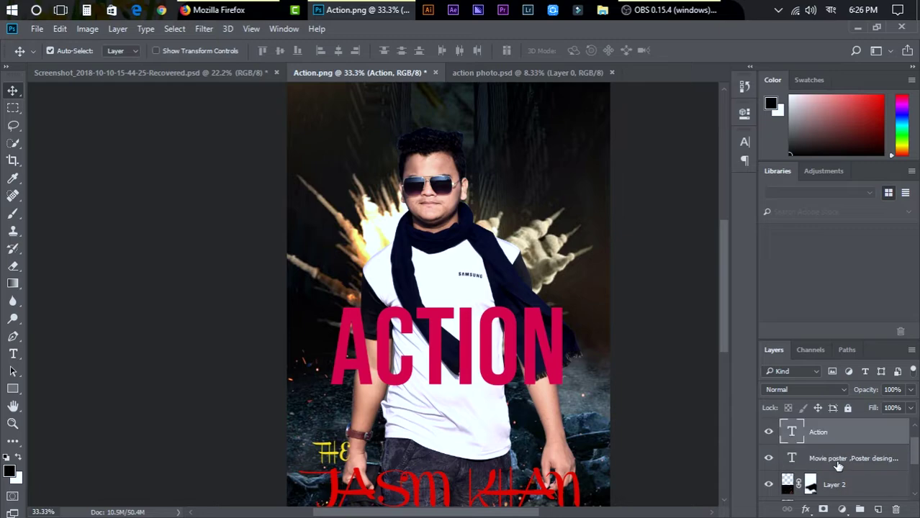
{"action": "left_click_drag", "start_coordinate": [810, 440], "coordinate": [817, 490]}
{"action": "scroll", "coordinate": [820, 460], "scroll_direction": "down", "scroll_amount": 3}
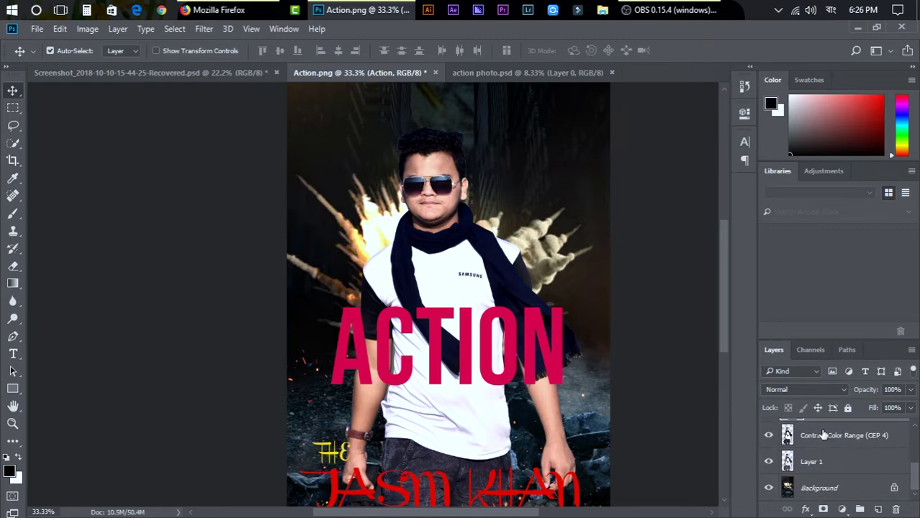
{"action": "scroll", "coordinate": [823, 446], "scroll_direction": "up", "scroll_amount": 2}
{"action": "scroll", "coordinate": [825, 464], "scroll_direction": "down", "scroll_amount": 2}
{"action": "scroll", "coordinate": [826, 461], "scroll_direction": "up", "scroll_amount": 2}
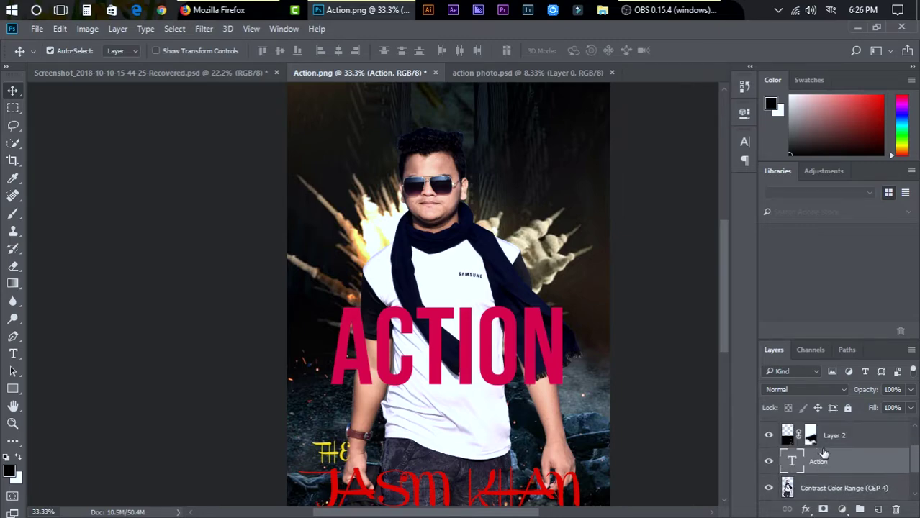
{"action": "scroll", "coordinate": [826, 447], "scroll_direction": "down", "scroll_amount": 1}
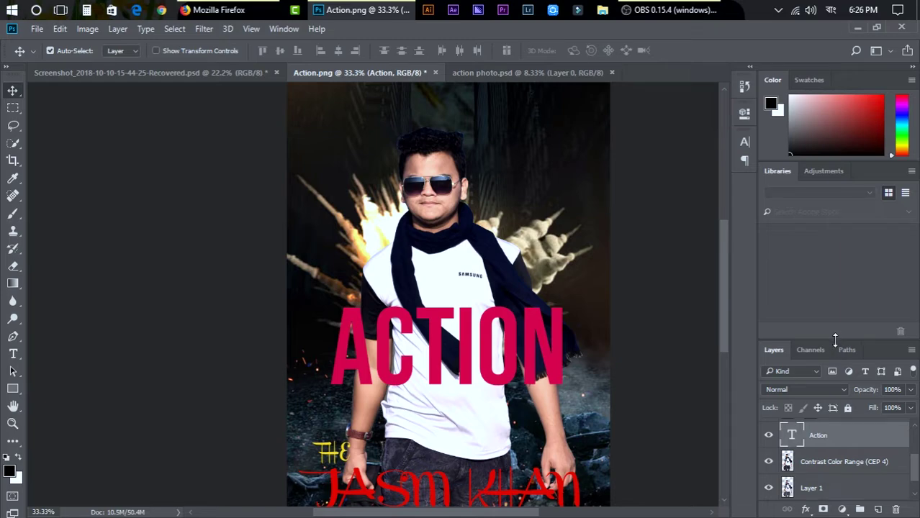
{"action": "left_click_drag", "start_coordinate": [836, 340], "coordinate": [832, 285]}
{"action": "left_click_drag", "start_coordinate": [812, 402], "coordinate": [793, 461]}
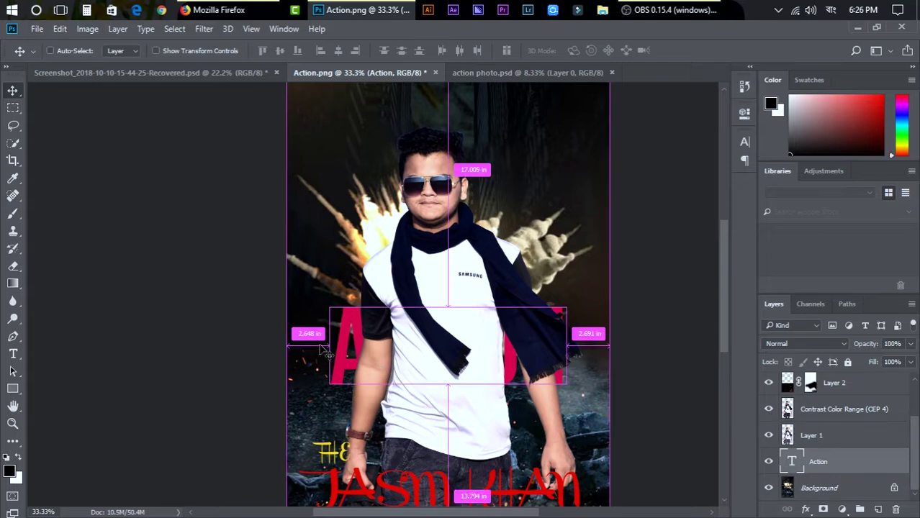
Move the "Action" text up so it sits behind the man's head
{"action": "key", "text": "ctrl+t"}
{"action": "left_click_drag", "start_coordinate": [344, 345], "coordinate": [334, 162]}
{"action": "key", "text": "Return"}
{"action": "scroll", "coordinate": [334, 162], "scroll_direction": "up", "scroll_amount": 3}
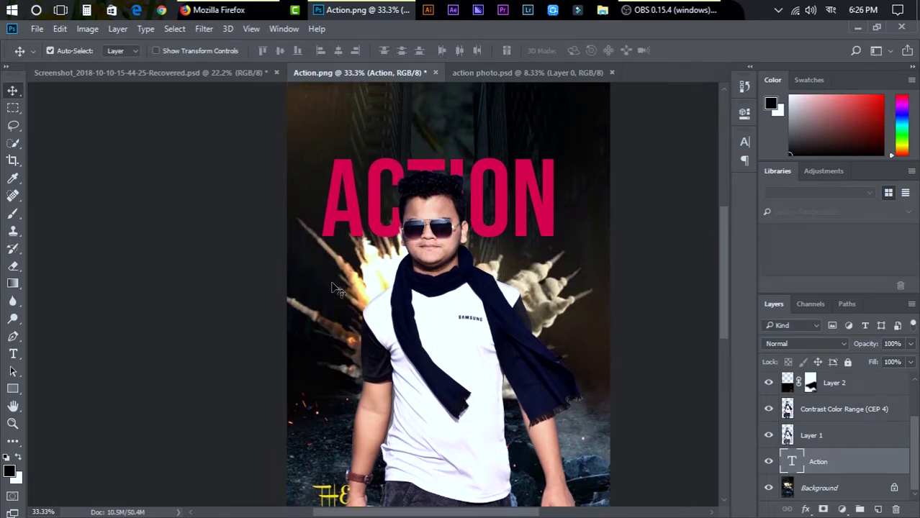
{"action": "left_click_drag", "start_coordinate": [349, 283], "coordinate": [349, 271]}
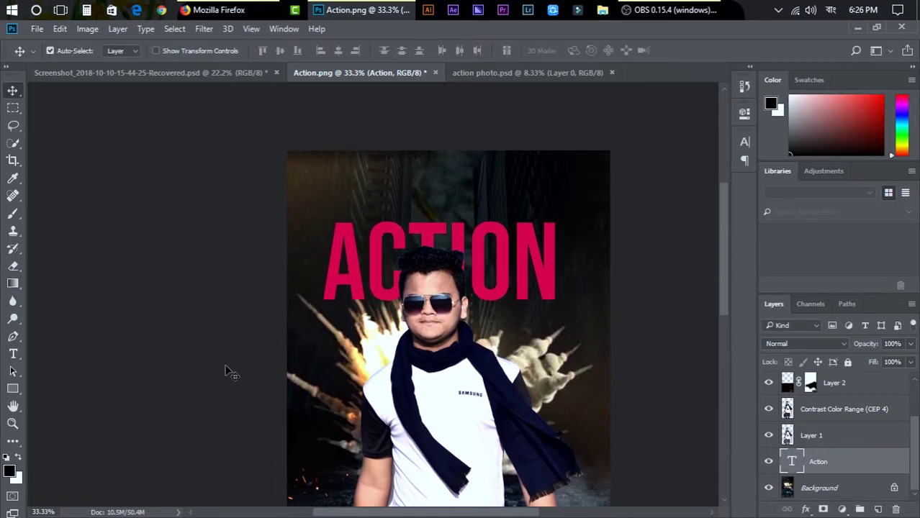
Recolour the whole "Action" text to bright yellow f0ff00
{"action": "key", "text": "t"}
{"action": "left_click", "coordinate": [530, 270]}
{"action": "key", "text": "ctrl+a"}
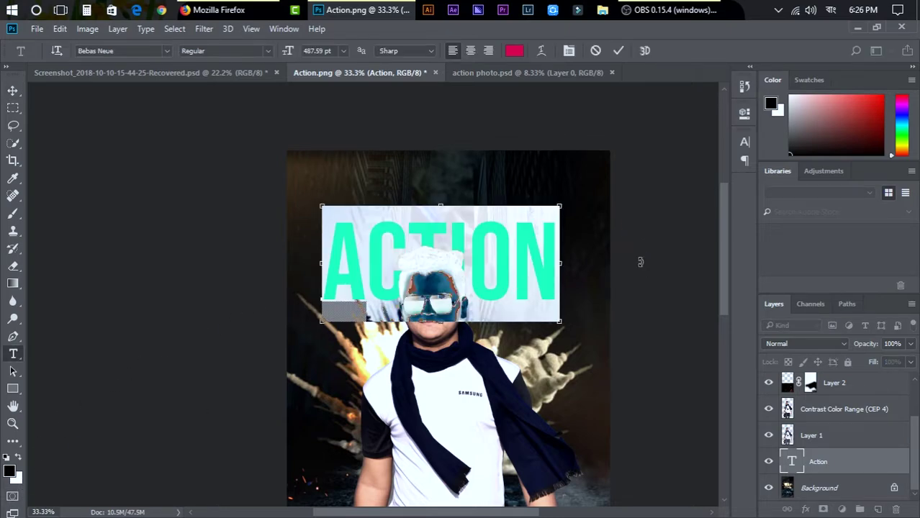
{"action": "key", "text": "ctrl+t"}
{"action": "left_click", "coordinate": [702, 224]}
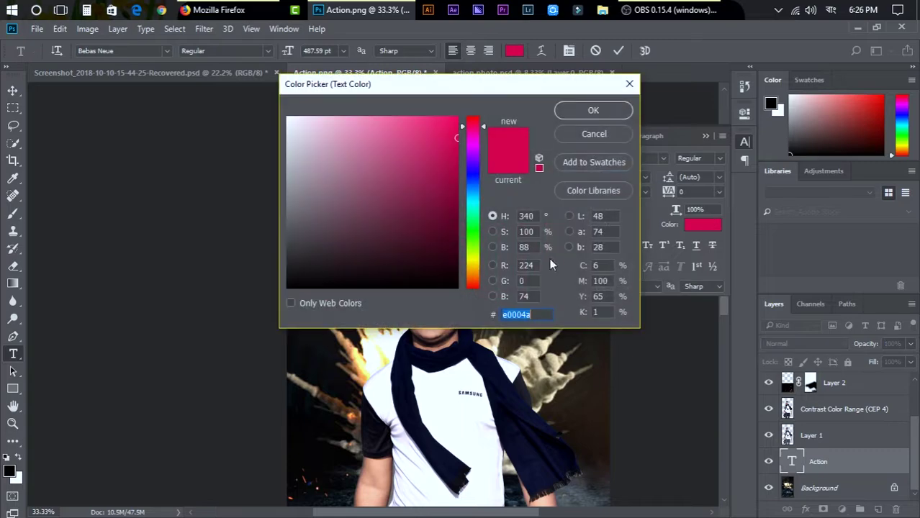
{"action": "left_click", "coordinate": [469, 258]}
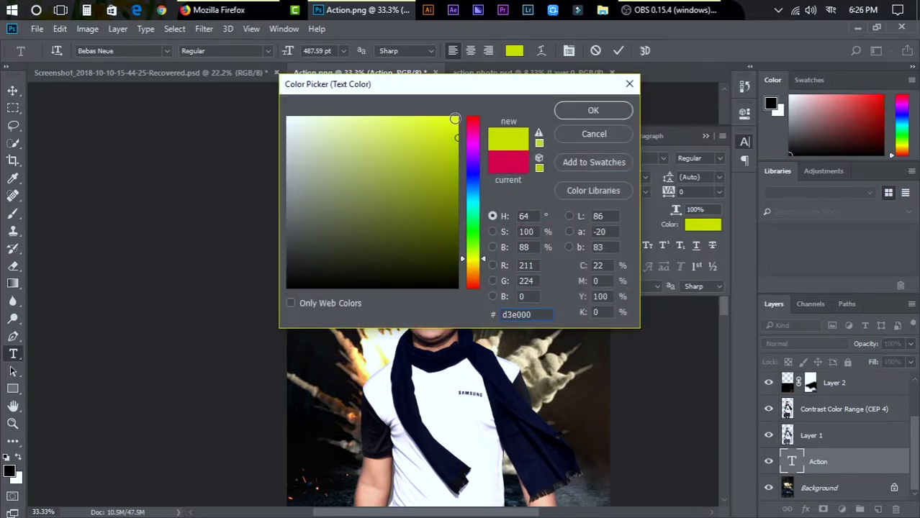
{"action": "left_click_drag", "start_coordinate": [455, 119], "coordinate": [458, 115]}
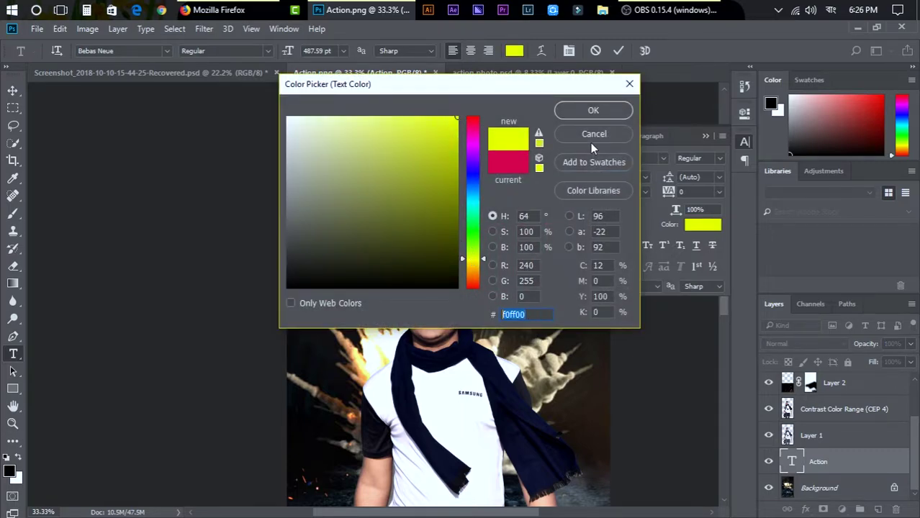
{"action": "left_click", "coordinate": [592, 112]}
{"action": "left_click", "coordinate": [704, 136]}
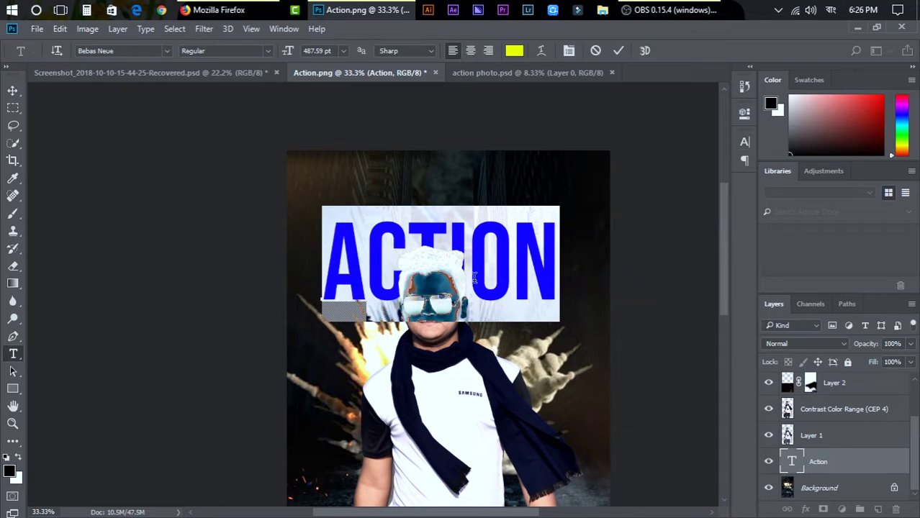
Convert the yellow "Action" text into an extruded 3D object
{"action": "left_click", "coordinate": [476, 276]}
{"action": "key", "text": "ctrl+a"}
{"action": "left_click", "coordinate": [618, 50]}
{"action": "left_click", "coordinate": [595, 53]}
{"action": "left_click", "coordinate": [424, 223]}
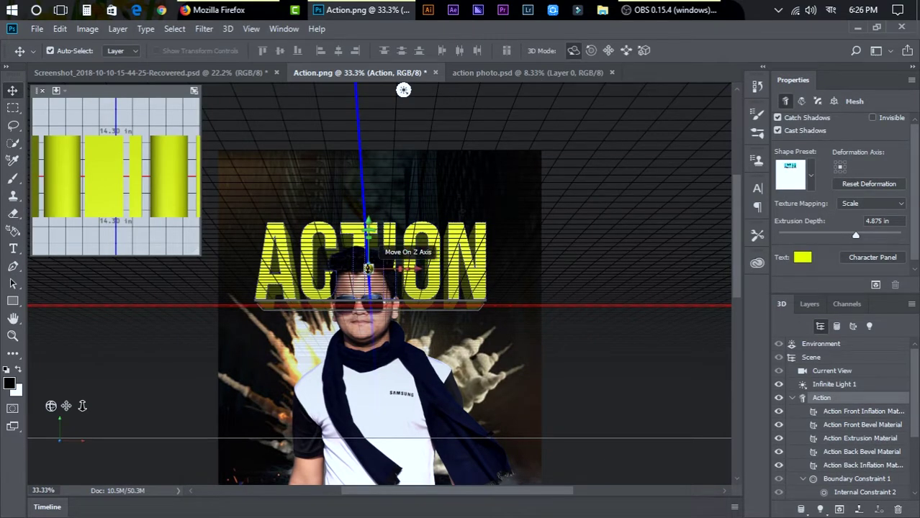
Scale the 3D "Action" text down behind the man's head and set its extrusion depth to 4.692 in
{"action": "left_click_drag", "start_coordinate": [368, 269], "coordinate": [621, 251]}
{"action": "left_click", "coordinate": [365, 291]}
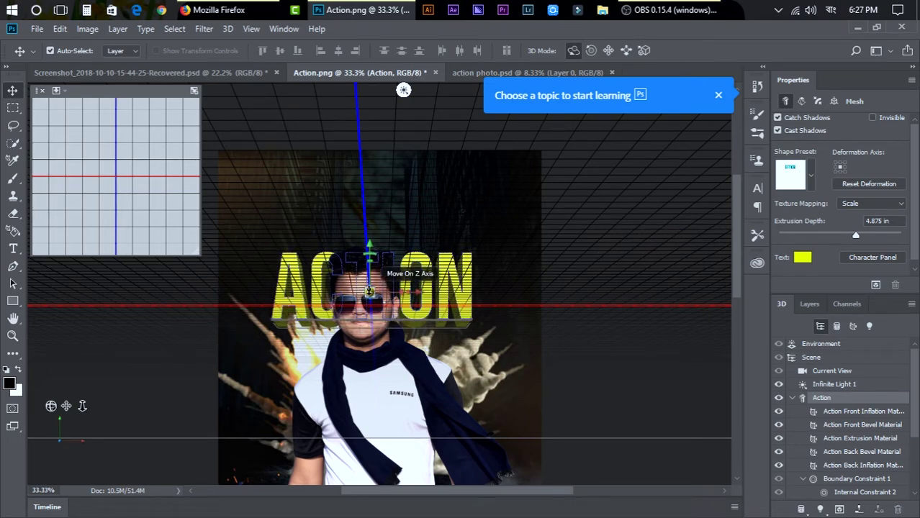
{"action": "left_click_drag", "start_coordinate": [370, 288], "coordinate": [371, 278]}
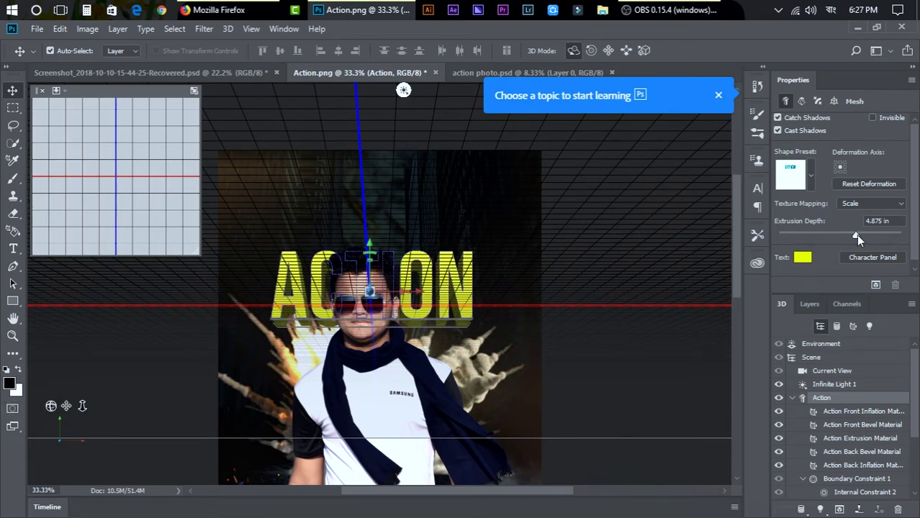
{"action": "mouse_move", "coordinate": [857, 234]}
{"action": "left_mouse_down"}
{"action": "mouse_move", "coordinate": [868, 234]}
{"action": "mouse_move", "coordinate": [855, 236]}
{"action": "left_mouse_up"}
{"action": "left_click_drag", "start_coordinate": [371, 268], "coordinate": [353, 278]}
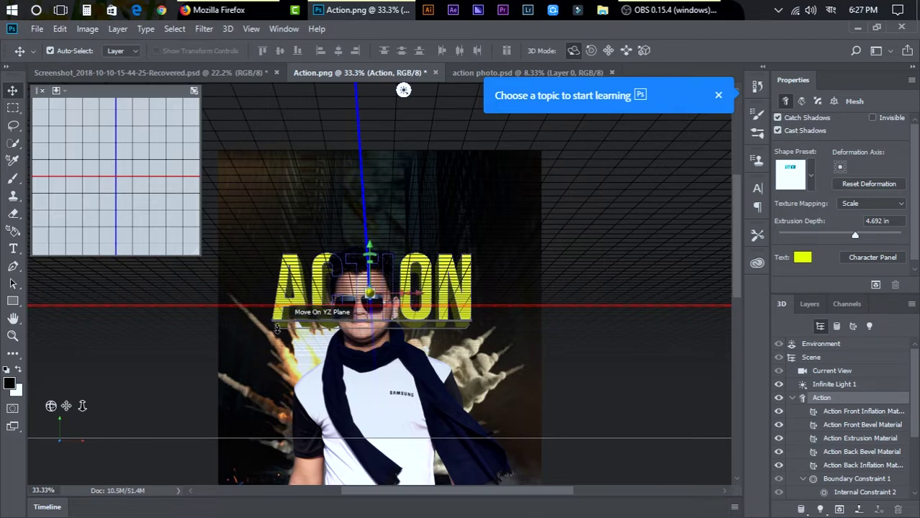
{"action": "left_click", "coordinate": [718, 95]}
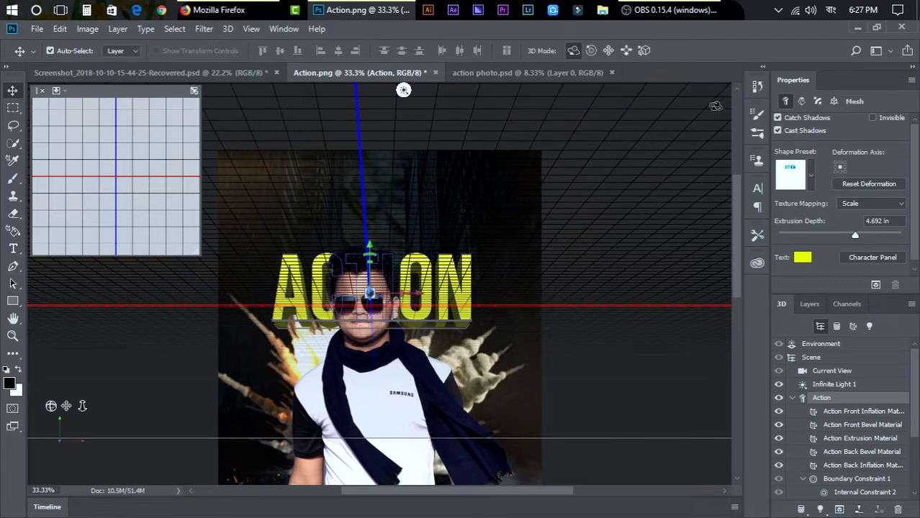
Select Layer 1 to preview the 3D text without its grid, and reselect the Action layer for editing
{"action": "left_click", "coordinate": [793, 399]}
{"action": "scroll", "coordinate": [800, 382], "scroll_direction": "up", "scroll_amount": 7}
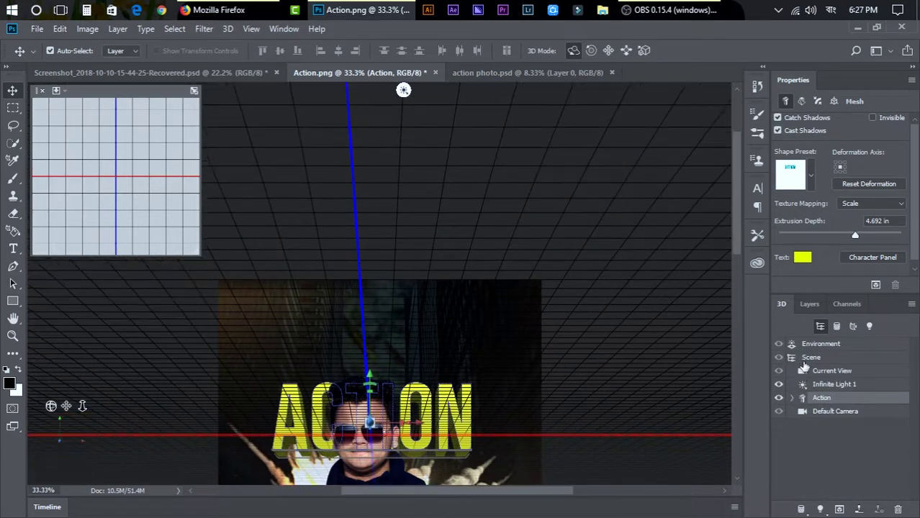
{"action": "left_click", "coordinate": [810, 305]}
{"action": "scroll", "coordinate": [809, 438], "scroll_direction": "up", "scroll_amount": 1}
{"action": "left_click", "coordinate": [810, 446]}
{"action": "scroll", "coordinate": [523, 323], "scroll_direction": "down", "scroll_amount": 8}
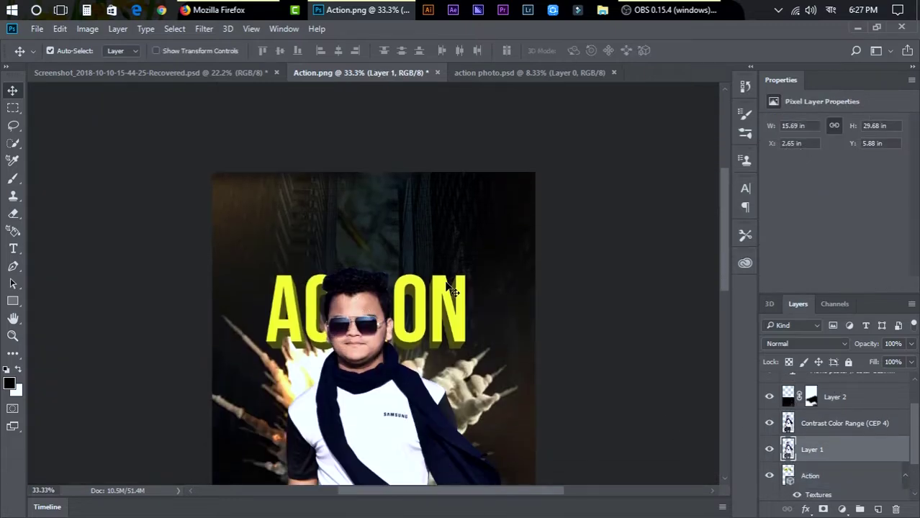
{"action": "left_click", "coordinate": [452, 240]}
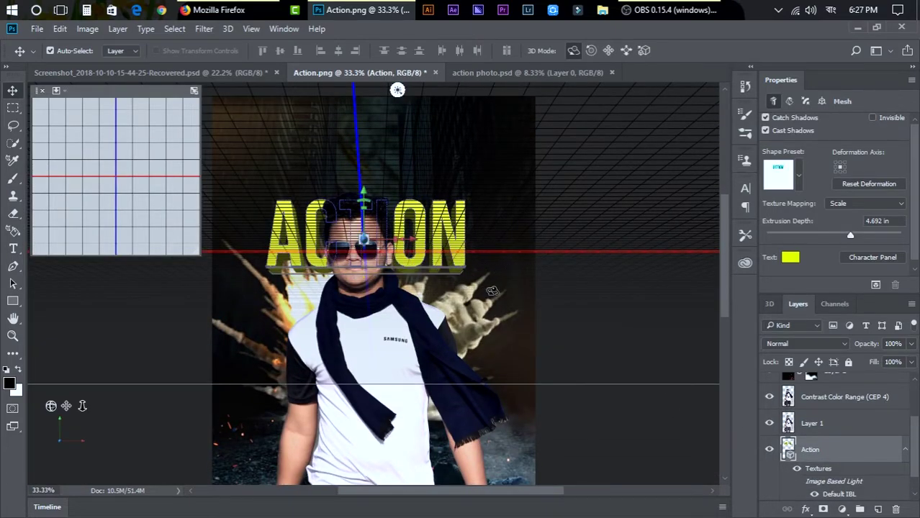
Tilt the 3D "Action" text around its X axis to face the viewer, and adjust its position slightly
{"action": "scroll", "coordinate": [504, 324], "scroll_direction": "down", "scroll_amount": 1}
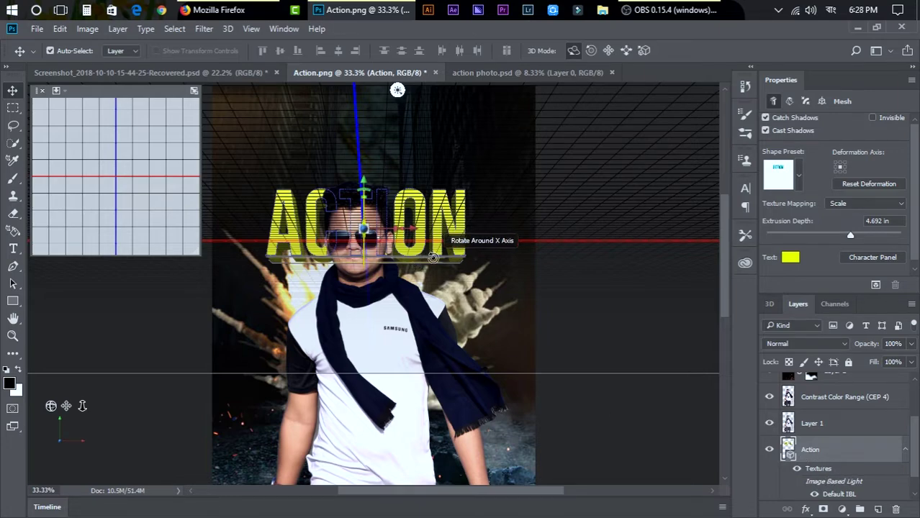
{"action": "left_click_drag", "start_coordinate": [431, 256], "coordinate": [448, 270]}
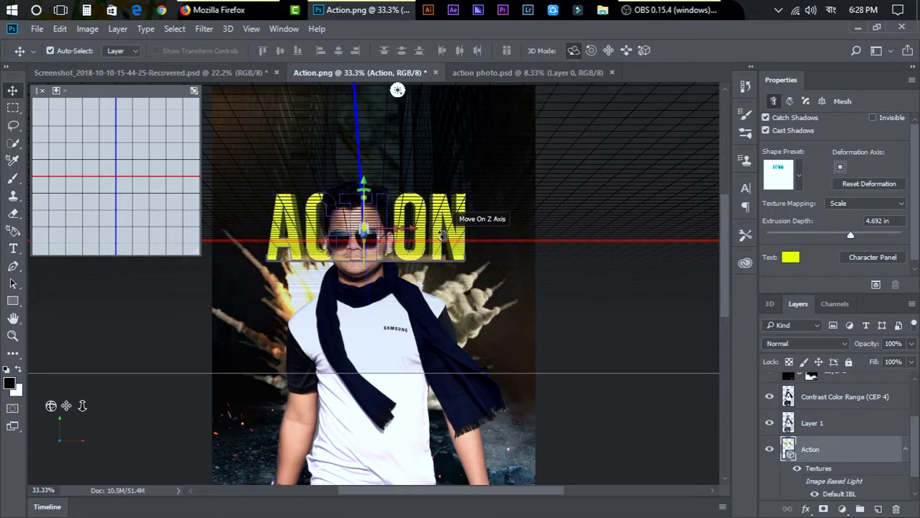
{"action": "mouse_move", "coordinate": [443, 236]}
{"action": "left_mouse_down"}
{"action": "mouse_move", "coordinate": [457, 223]}
{"action": "mouse_move", "coordinate": [398, 216]}
{"action": "mouse_move", "coordinate": [411, 225]}
{"action": "mouse_move", "coordinate": [440, 220]}
{"action": "left_mouse_up"}
{"action": "left_click_drag", "start_coordinate": [366, 234], "coordinate": [432, 234]}
{"action": "left_click", "coordinate": [446, 237]}
{"action": "left_click", "coordinate": [467, 247]}
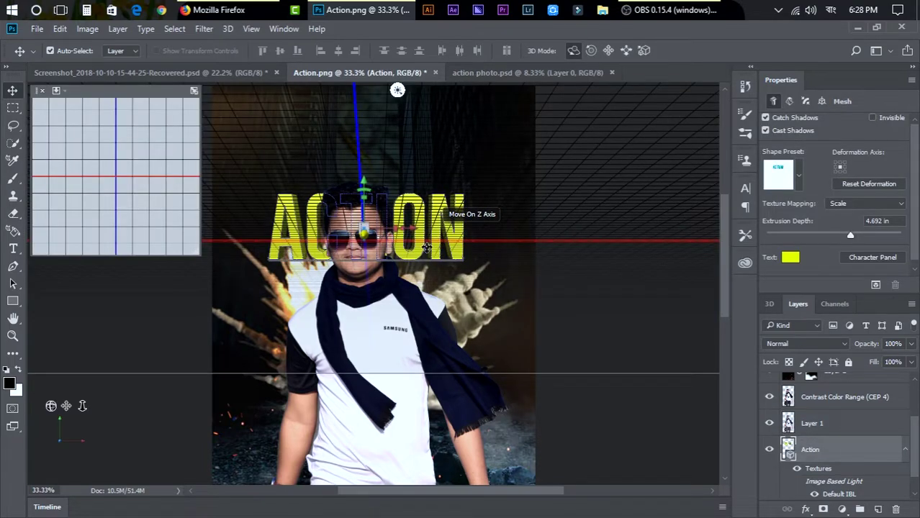
Scale the 3D "Action" text up uniformly by about 1.14 and check it on the poster without the grid
{"action": "left_click_drag", "start_coordinate": [319, 225], "coordinate": [307, 222]}
{"action": "left_click_drag", "start_coordinate": [366, 231], "coordinate": [374, 216]}
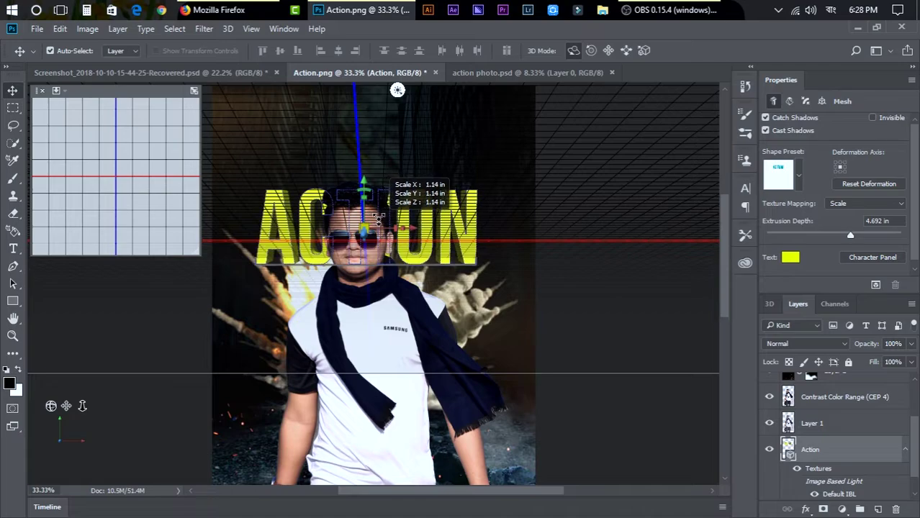
{"action": "left_click", "coordinate": [590, 419]}
{"action": "left_click", "coordinate": [821, 426]}
{"action": "left_click", "coordinate": [468, 245]}
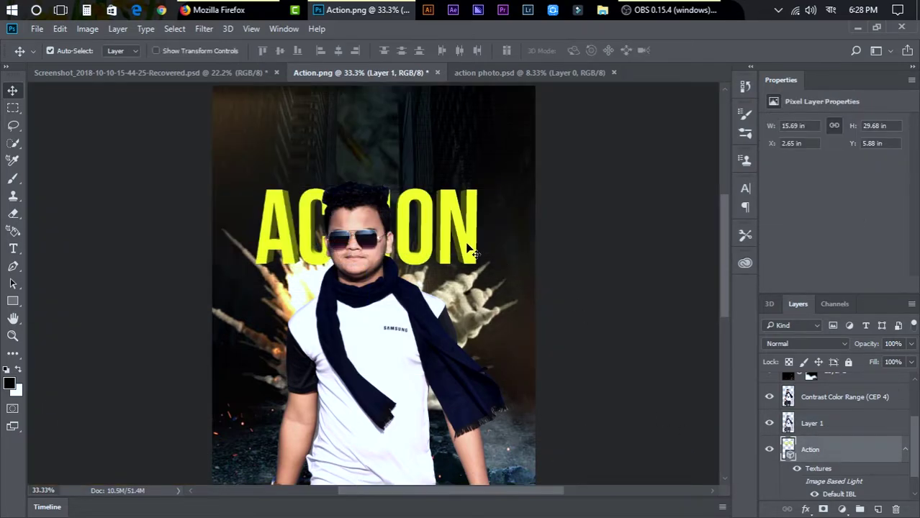
{"action": "mouse_move", "coordinate": [474, 247]}
{"action": "left_mouse_down"}
{"action": "mouse_move", "coordinate": [467, 253]}
{"action": "mouse_move", "coordinate": [477, 255]}
{"action": "left_mouse_up"}
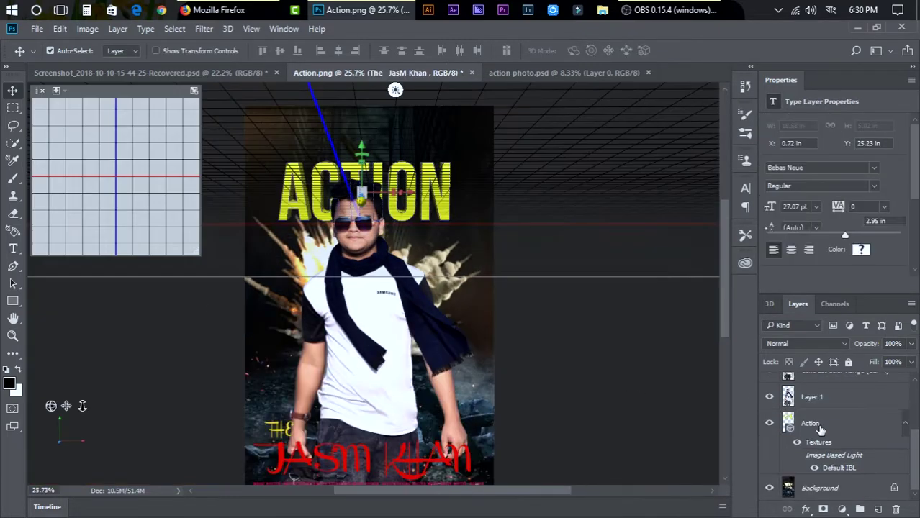
Convert the 3D Action layer to a smart object and start a free transform on it
{"action": "left_click", "coordinate": [819, 428]}
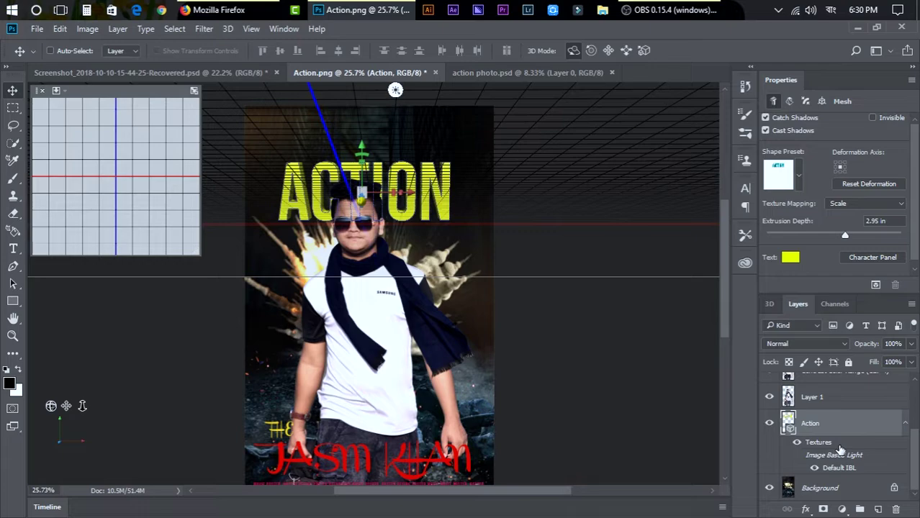
{"action": "key", "text": "ctrl+t"}
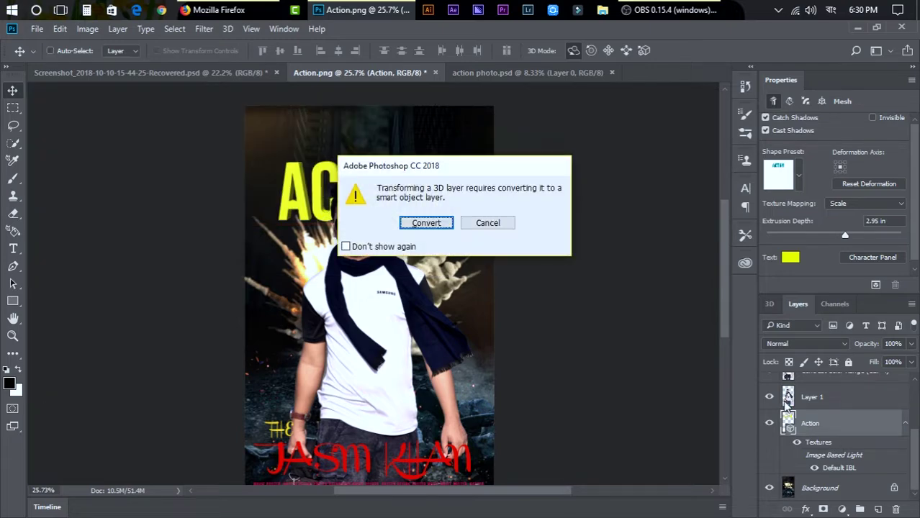
{"action": "key", "text": "Escape"}
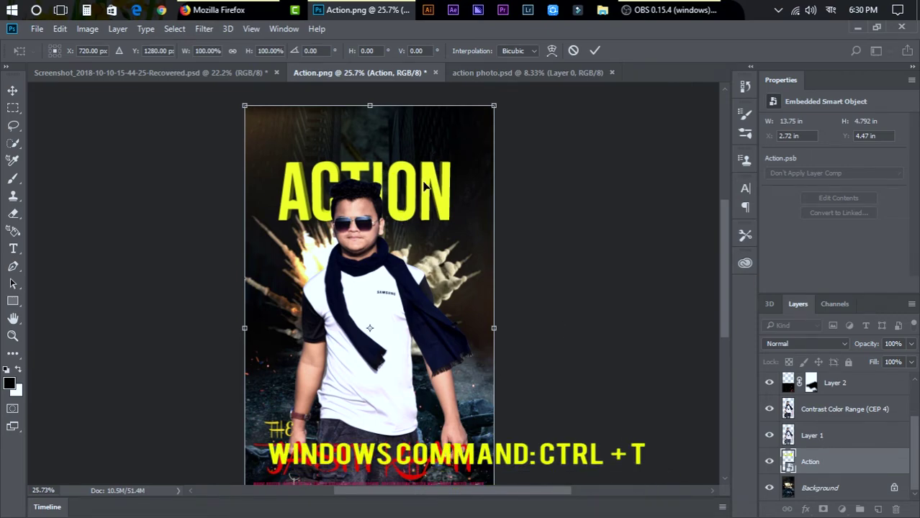
{"action": "left_click_drag", "start_coordinate": [424, 187], "coordinate": [429, 186]}
{"action": "key", "text": "ctrl+z"}
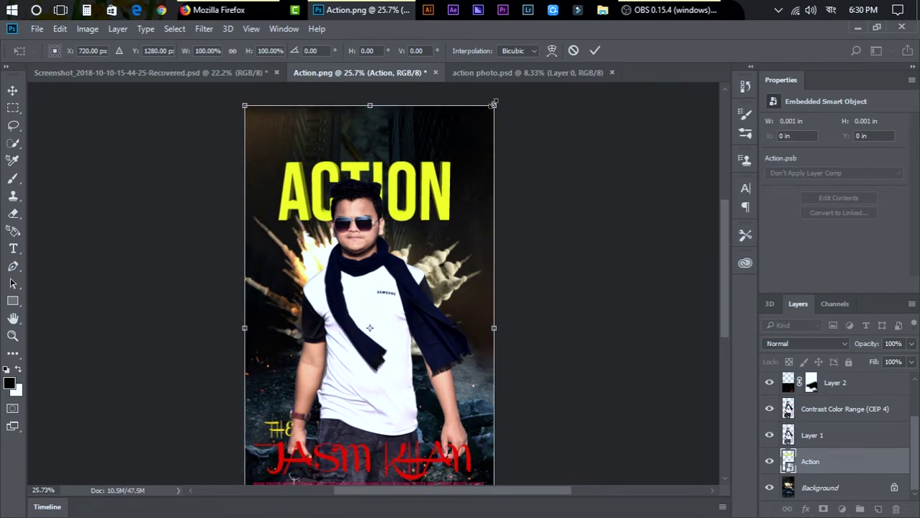
Scale the Action smart object to about 98.3% and shift it to X 728 px, centred on the poster
{"action": "left_click_drag", "start_coordinate": [493, 104], "coordinate": [510, 94]}
{"action": "mouse_move", "coordinate": [402, 179]}
{"action": "left_mouse_down"}
{"action": "mouse_move", "coordinate": [397, 206]}
{"action": "mouse_move", "coordinate": [398, 191]}
{"action": "left_mouse_up"}
{"action": "left_click_drag", "start_coordinate": [504, 106], "coordinate": [486, 116]}
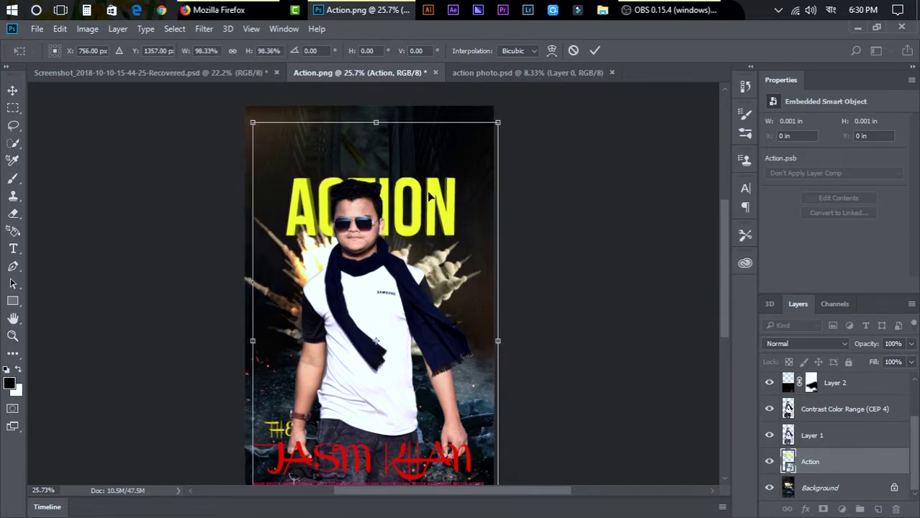
{"action": "left_click_drag", "start_coordinate": [427, 196], "coordinate": [422, 196]}
Nudge the "Action" text up behind the man's hair to Y 1279 px, apply the transform and deselect the layer
{"action": "key", "text": "Up"}
{"action": "key", "text": "Up"}
{"action": "key", "text": "Up"}
{"action": "key", "text": "Up"}
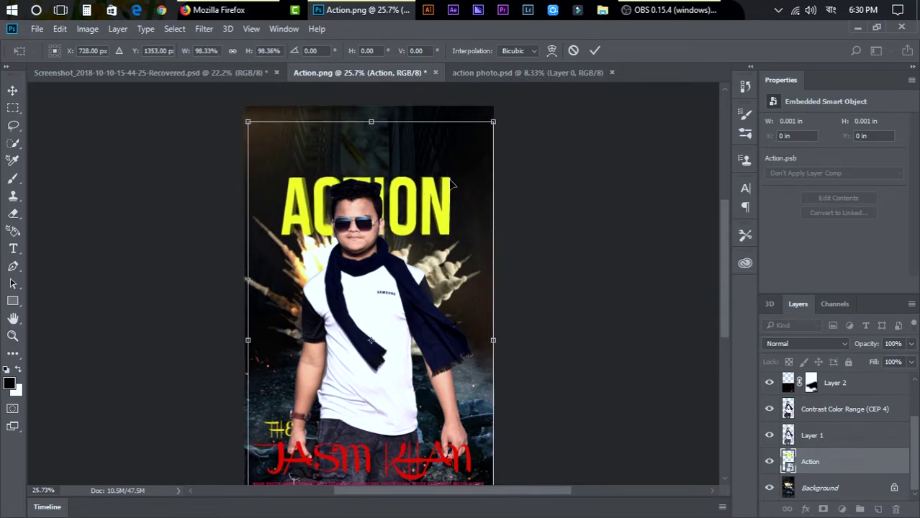
{"action": "key", "text": "shift+Up"}
{"action": "key", "text": "shift+Up"}
{"action": "key", "text": "shift+Up"}
{"action": "key", "text": "shift+Up"}
{"action": "key", "text": "shift+Up"}
{"action": "key", "text": "shift+Up"}
{"action": "key", "text": "shift+Up"}
{"action": "key", "text": "shift+Up"}
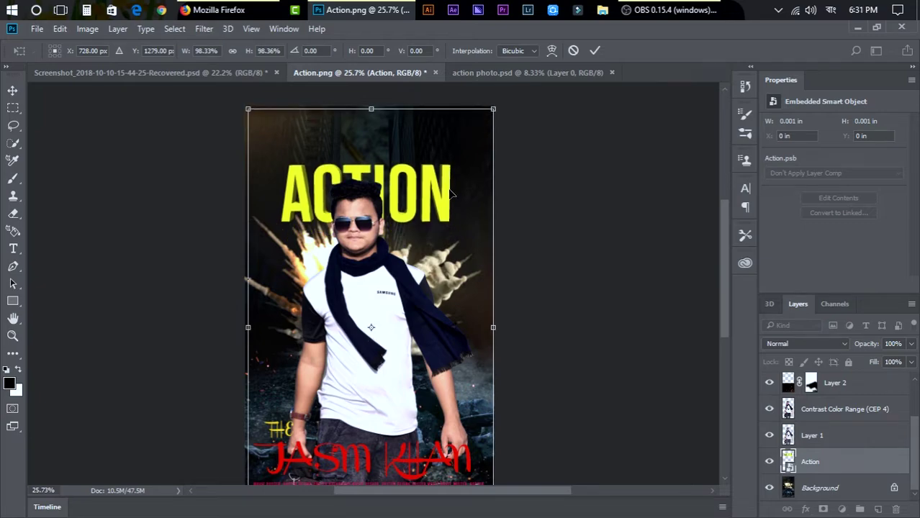
{"action": "key", "text": "Return"}
{"action": "left_click", "coordinate": [566, 235]}
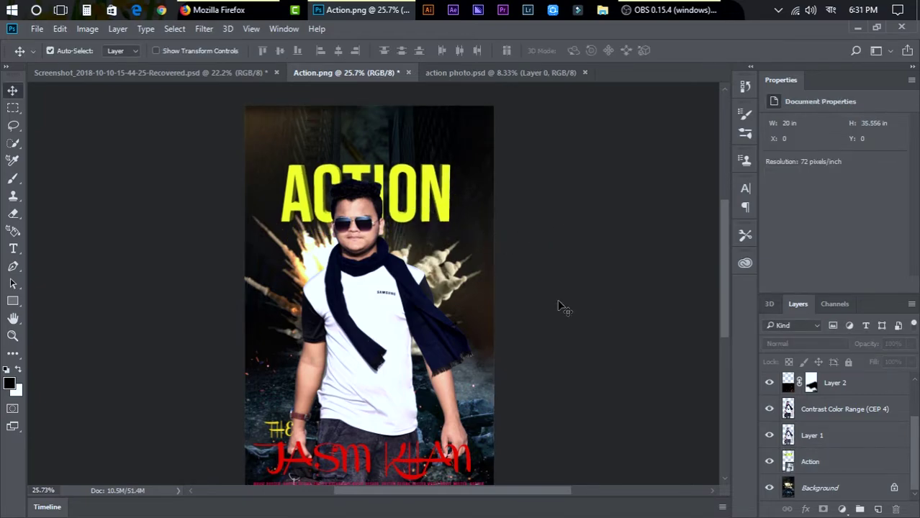
{"action": "scroll", "coordinate": [436, 295], "scroll_direction": "up", "scroll_amount": 5}
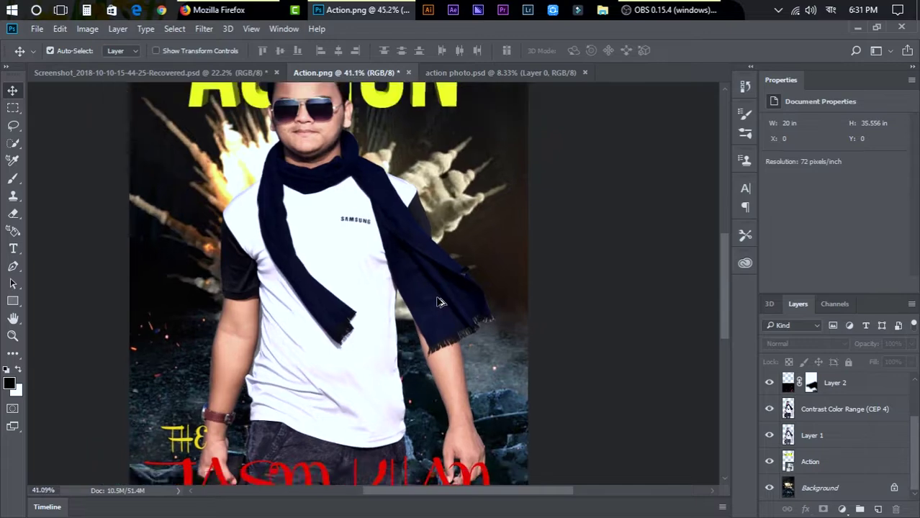
Group all layers above the Background into a new group and name it Movie Poster Desing
{"action": "scroll", "coordinate": [396, 209], "scroll_direction": "up", "scroll_amount": 5}
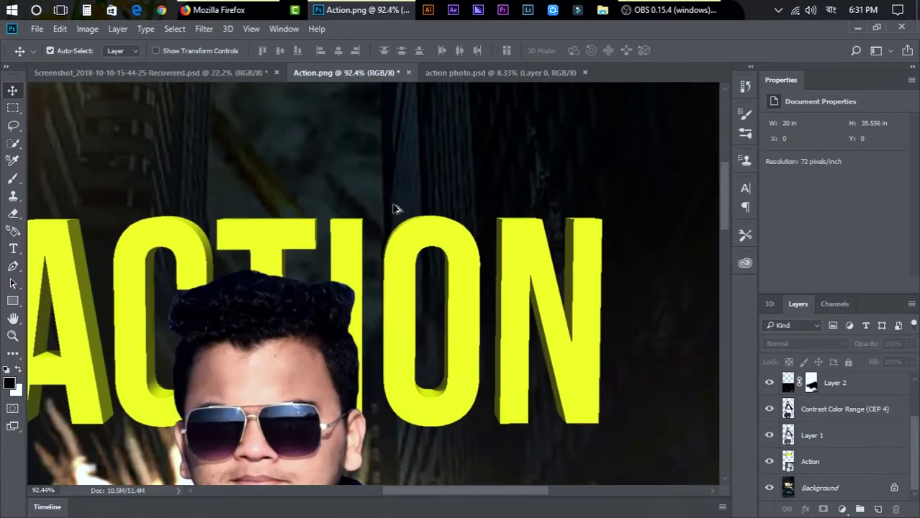
{"action": "scroll", "coordinate": [396, 209], "scroll_direction": "up", "scroll_amount": 1}
{"action": "scroll", "coordinate": [396, 209], "scroll_direction": "down", "scroll_amount": 5}
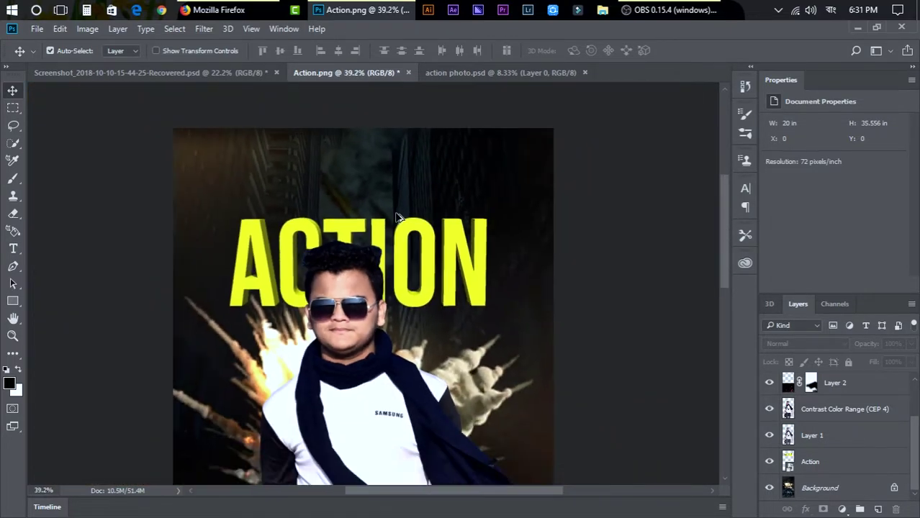
{"action": "scroll", "coordinate": [396, 216], "scroll_direction": "down", "scroll_amount": 3}
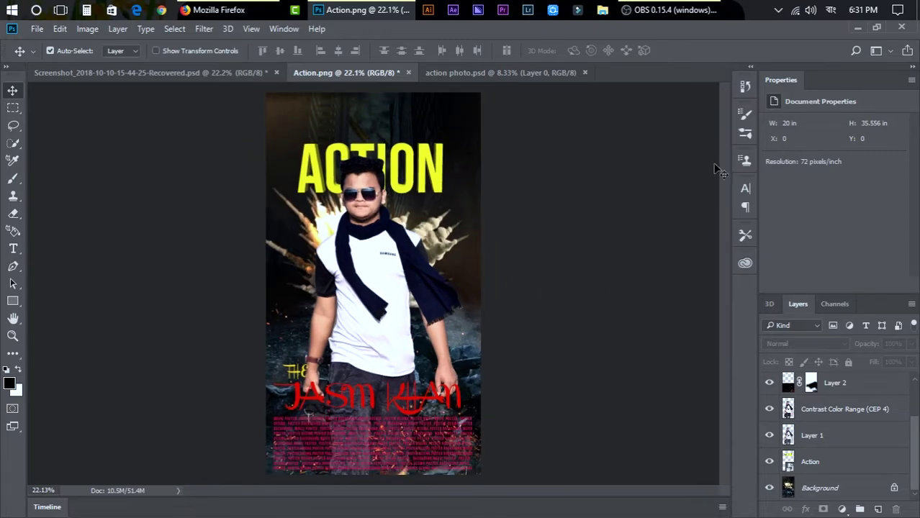
{"action": "scroll", "coordinate": [835, 453], "scroll_direction": "up", "scroll_amount": 2}
{"action": "left_click", "coordinate": [825, 398]}
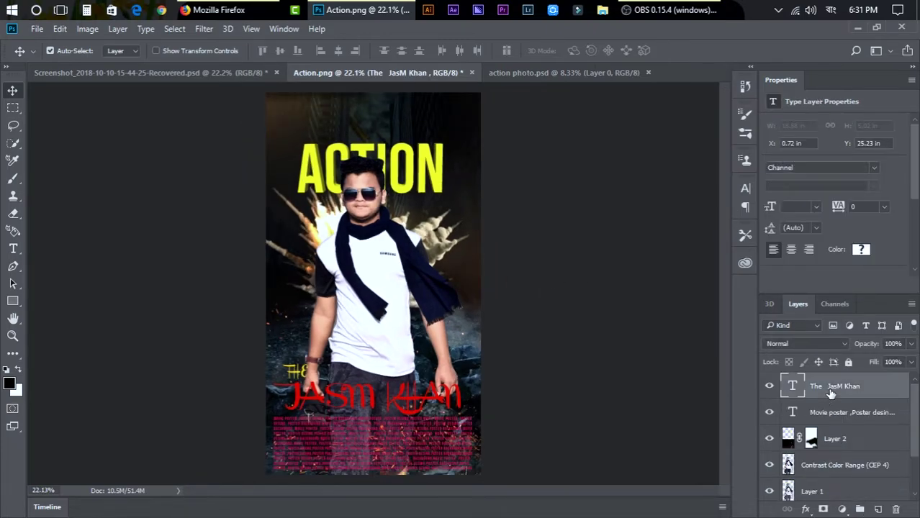
{"action": "scroll", "coordinate": [828, 425], "scroll_direction": "down", "scroll_amount": 2}
{"action": "left_click", "coordinate": [830, 468], "text": "shift"}
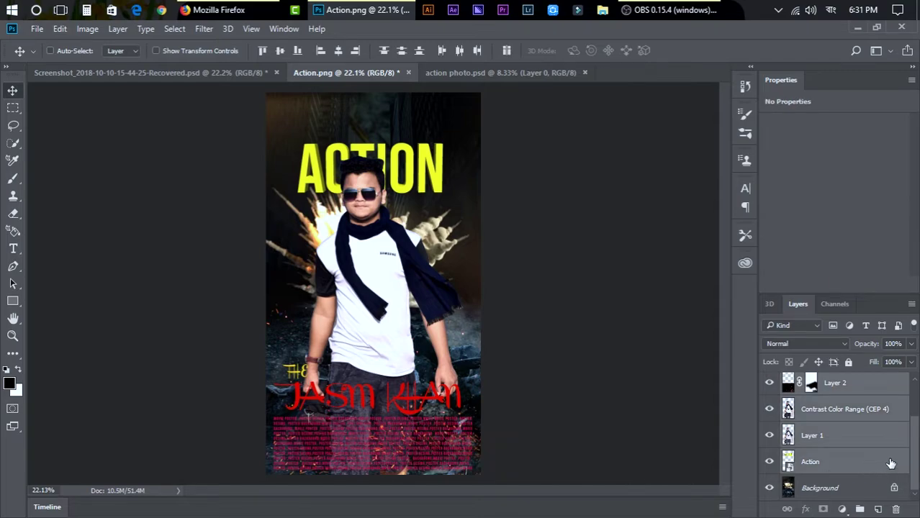
{"action": "key", "text": "ctrl+g"}
{"action": "double_click", "coordinate": [821, 381]}
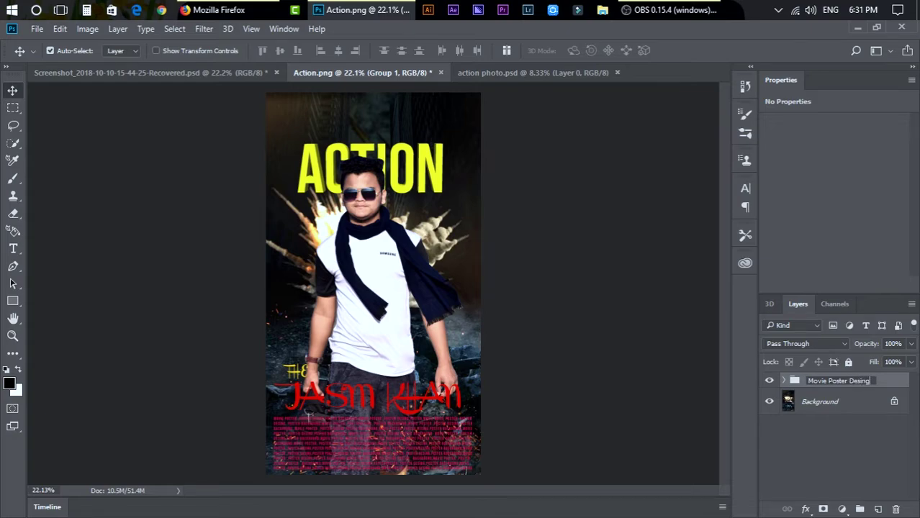
{"action": "key", "text": "Return"}
Review the layers inside the Movie Poster Desing group and leave the group collapsed
{"action": "left_click", "coordinate": [408, 268]}
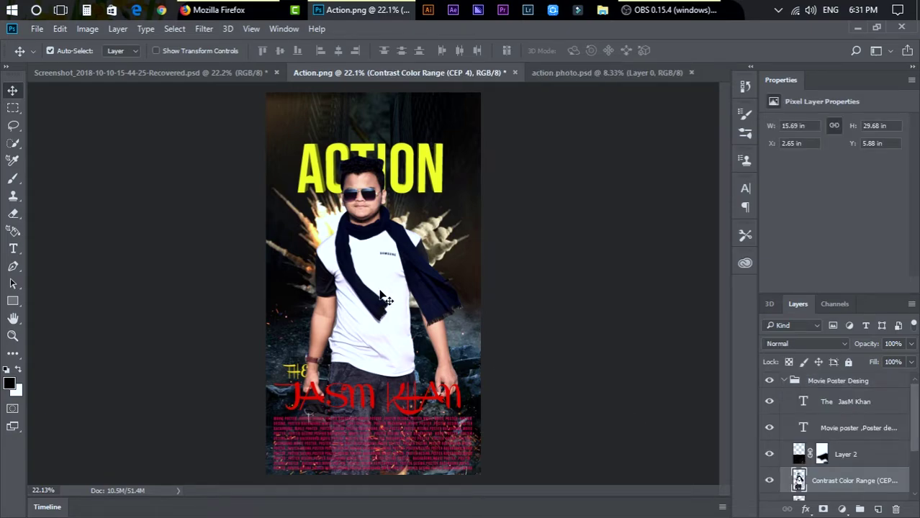
{"action": "left_click_drag", "start_coordinate": [382, 297], "coordinate": [383, 300]}
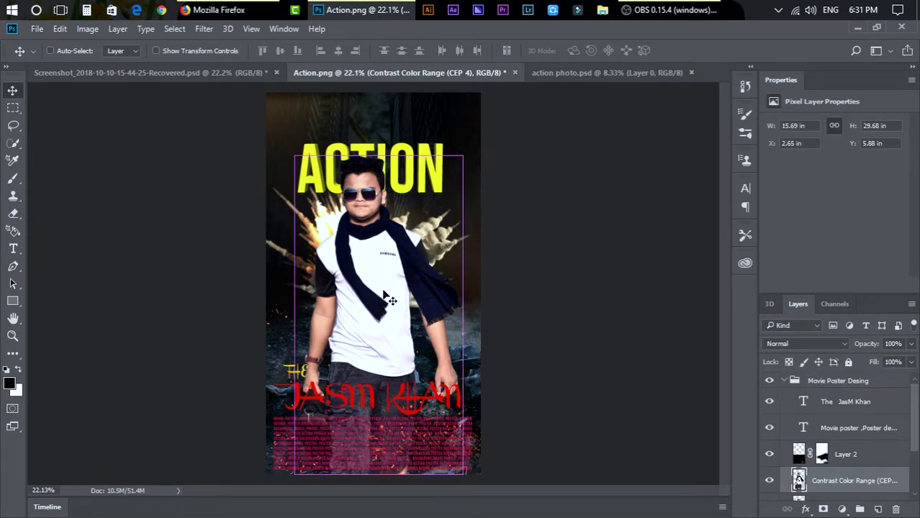
{"action": "left_click", "coordinate": [547, 294]}
{"action": "left_click", "coordinate": [821, 386]}
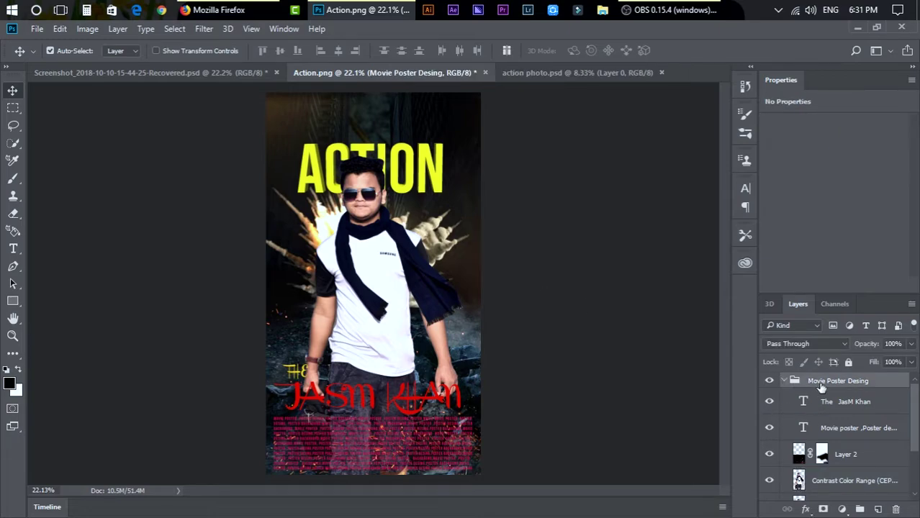
{"action": "left_click", "coordinate": [785, 380]}
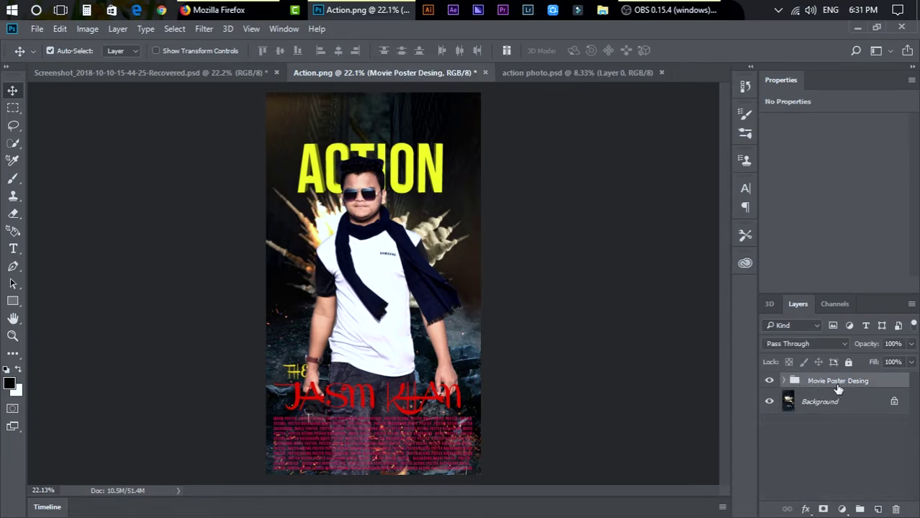
{"action": "left_click", "coordinate": [842, 450]}
{"action": "left_click", "coordinate": [815, 385]}
{"action": "left_click", "coordinate": [785, 381]}
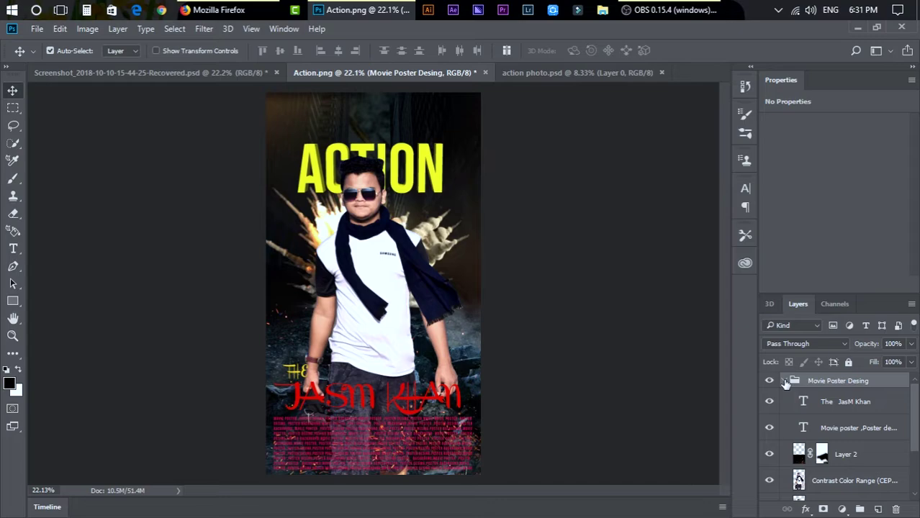
{"action": "scroll", "coordinate": [785, 382], "scroll_direction": "down", "scroll_amount": 3}
{"action": "scroll", "coordinate": [785, 382], "scroll_direction": "up", "scroll_amount": 3}
{"action": "left_click", "coordinate": [785, 381]}
{"action": "left_click", "coordinate": [830, 477]}
Duplicate the Background layer and place the copy at the end of the Movie Poster Desing group, beneath the Action layer
{"action": "left_click", "coordinate": [816, 400]}
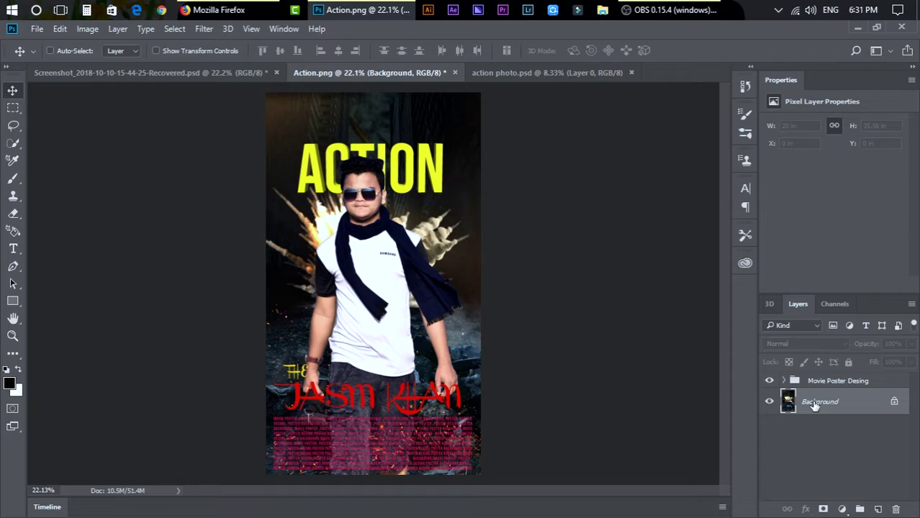
{"action": "key", "text": "ctrl+j"}
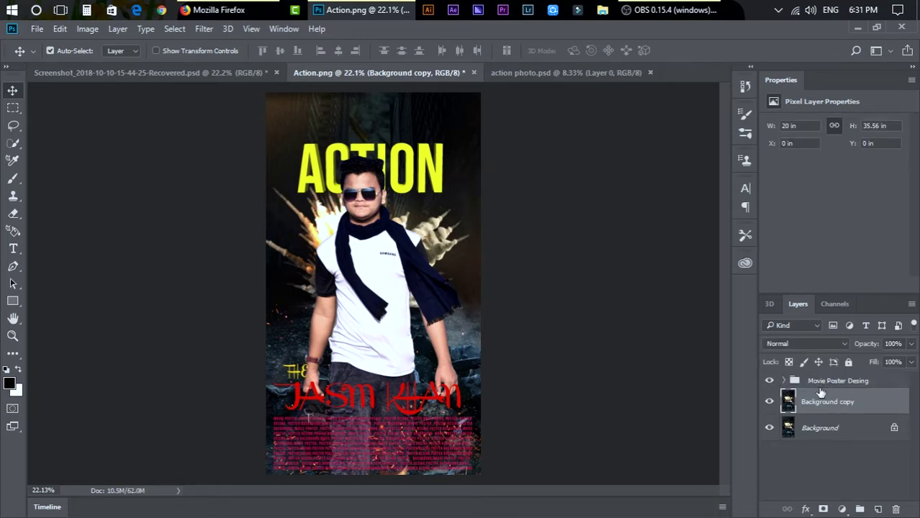
{"action": "left_click_drag", "start_coordinate": [805, 398], "coordinate": [839, 487]}
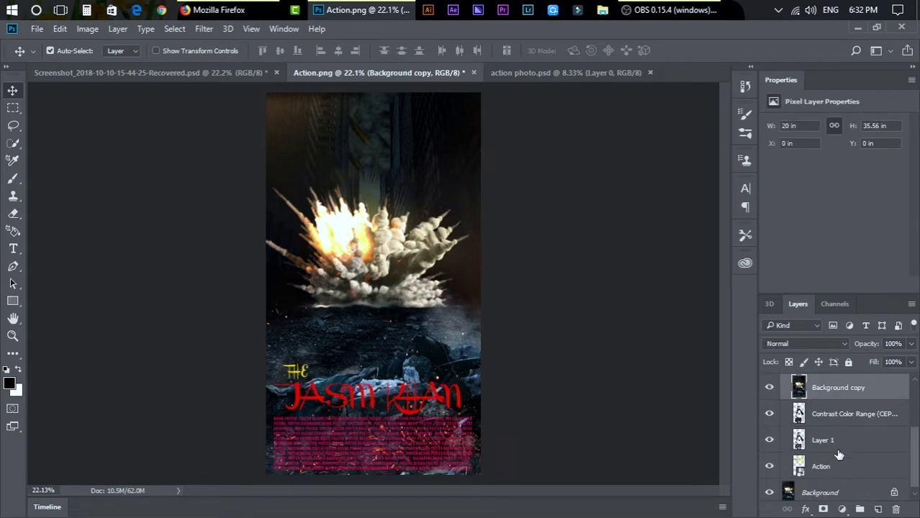
{"action": "left_click_drag", "start_coordinate": [844, 401], "coordinate": [838, 474]}
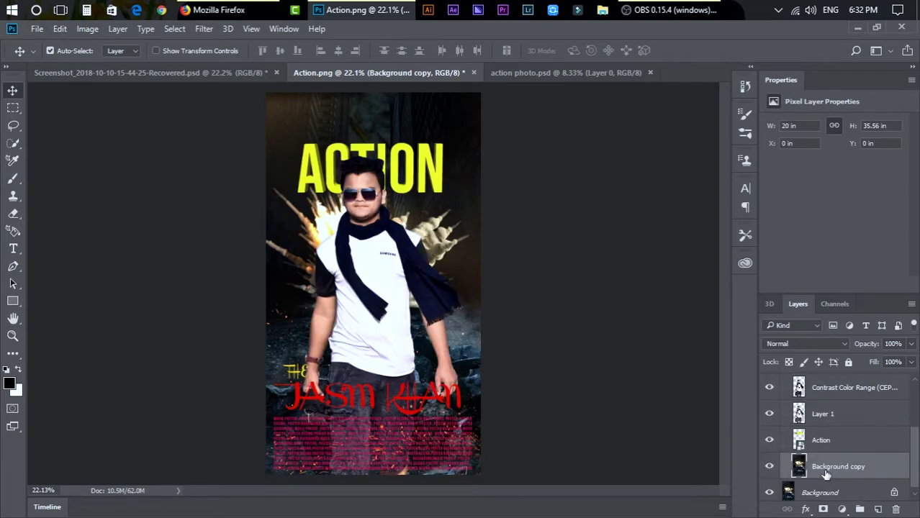
{"action": "scroll", "coordinate": [826, 473], "scroll_direction": "up", "scroll_amount": 5}
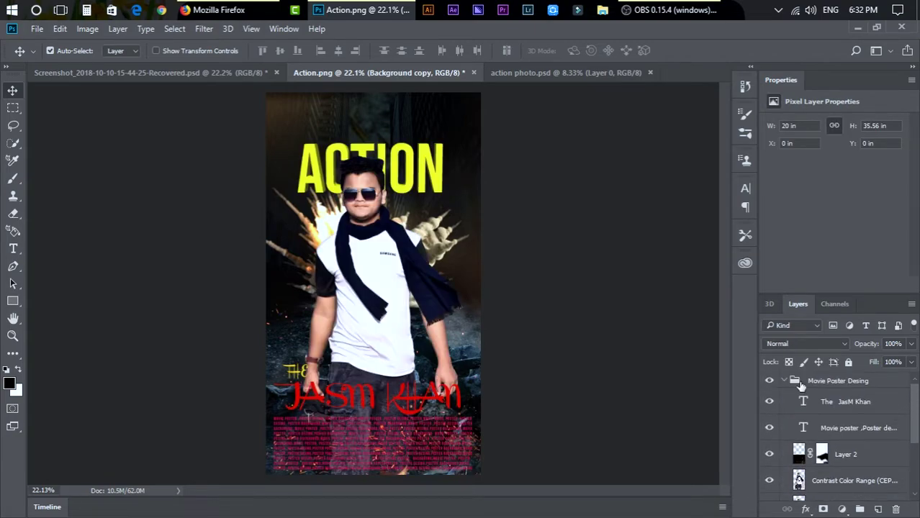
{"action": "left_click", "coordinate": [784, 382]}
{"action": "left_click", "coordinate": [806, 452]}
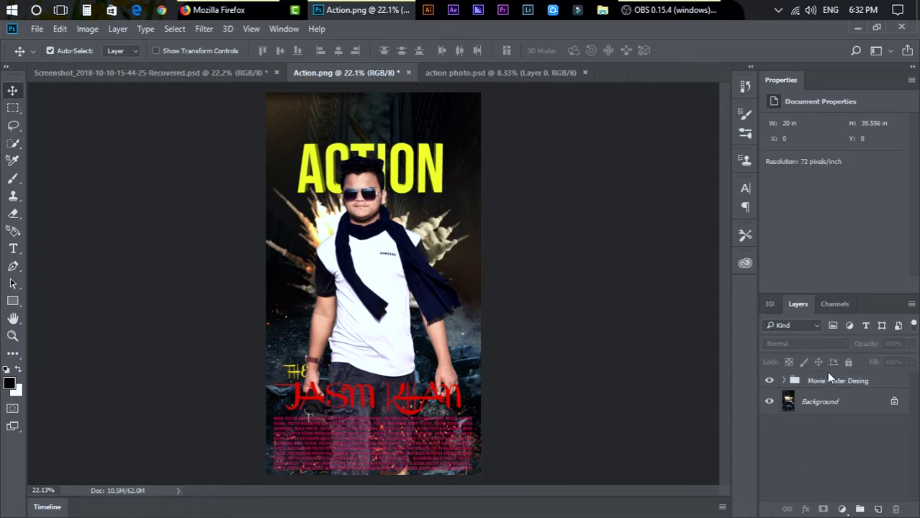
Duplicate the Movie Poster Desing group
{"action": "left_click", "coordinate": [827, 374]}
{"action": "key", "text": "ctrl"}
{"action": "key", "text": "ctrl+j"}
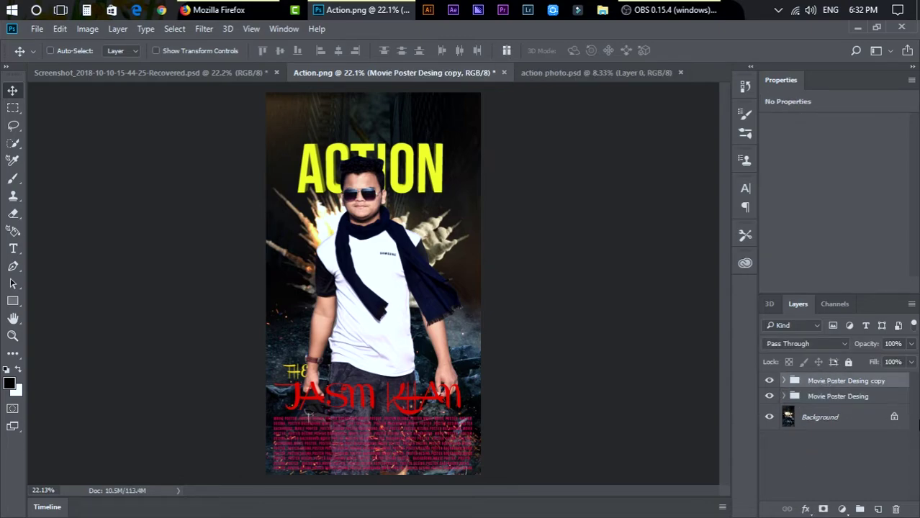
Merge all layers inside the Movie Poster Desing copy group, from the title text down to Background copy, into one layer
{"action": "left_click", "coordinate": [784, 381]}
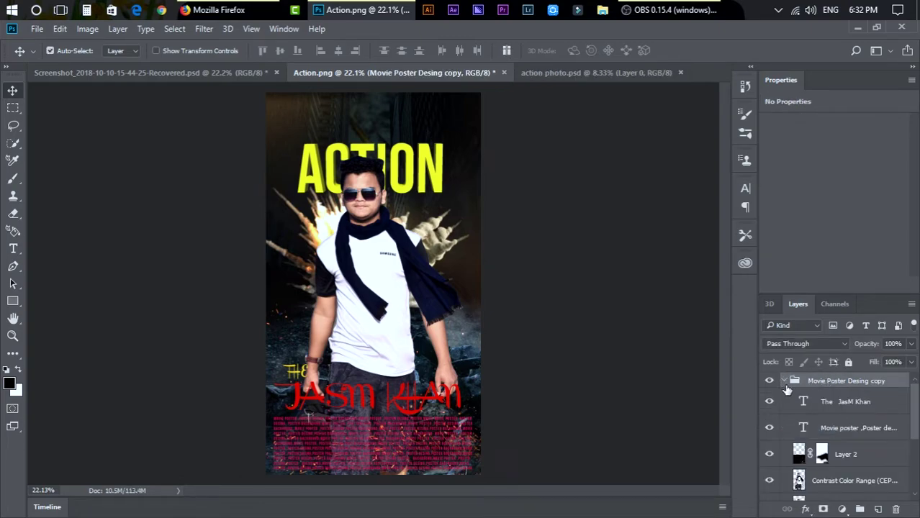
{"action": "left_click", "coordinate": [853, 407]}
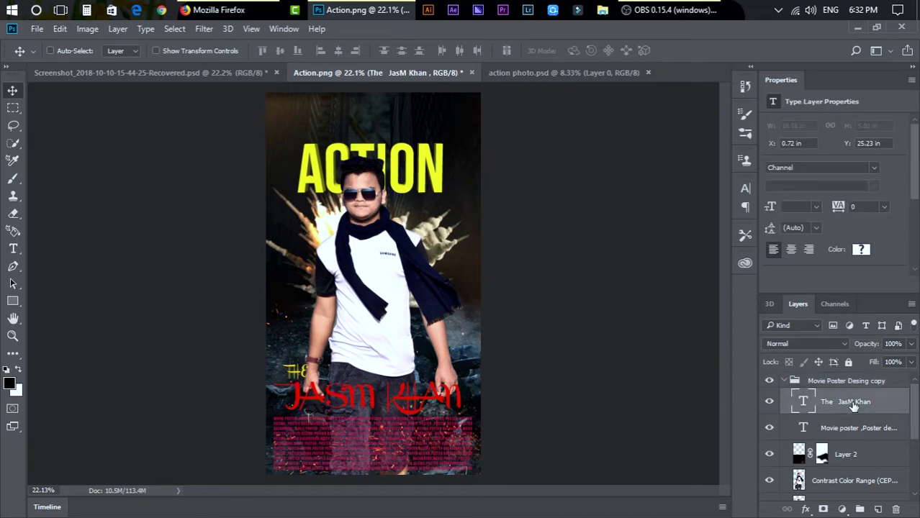
{"action": "scroll", "coordinate": [802, 427], "scroll_direction": "down", "scroll_amount": 3}
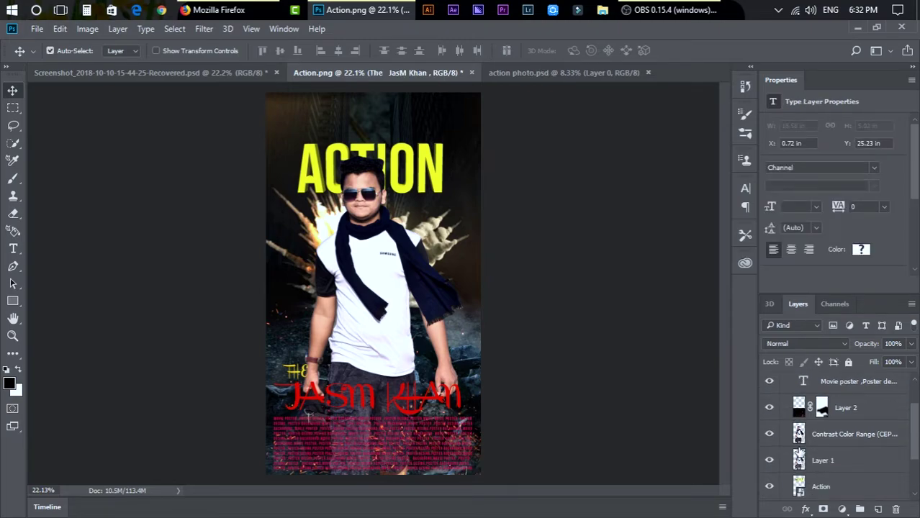
{"action": "left_click", "coordinate": [835, 468], "text": "shift"}
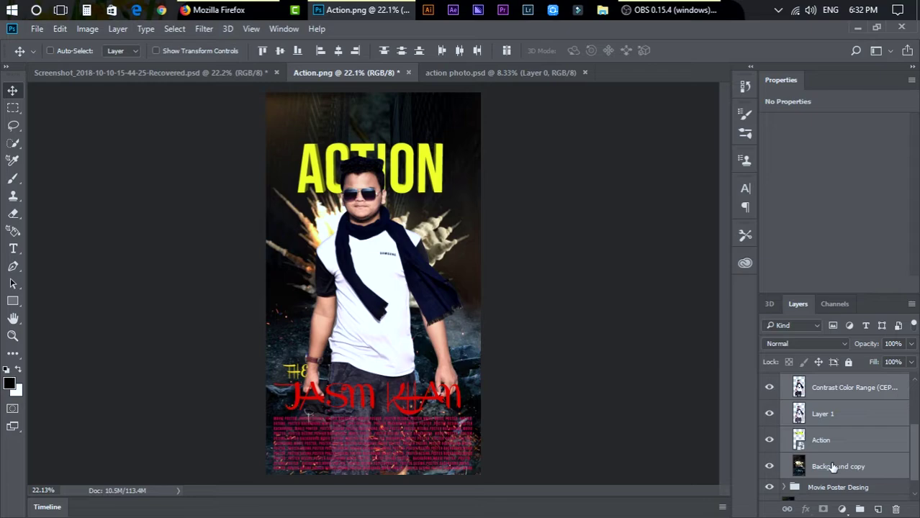
{"action": "key", "text": "ctrl+e"}
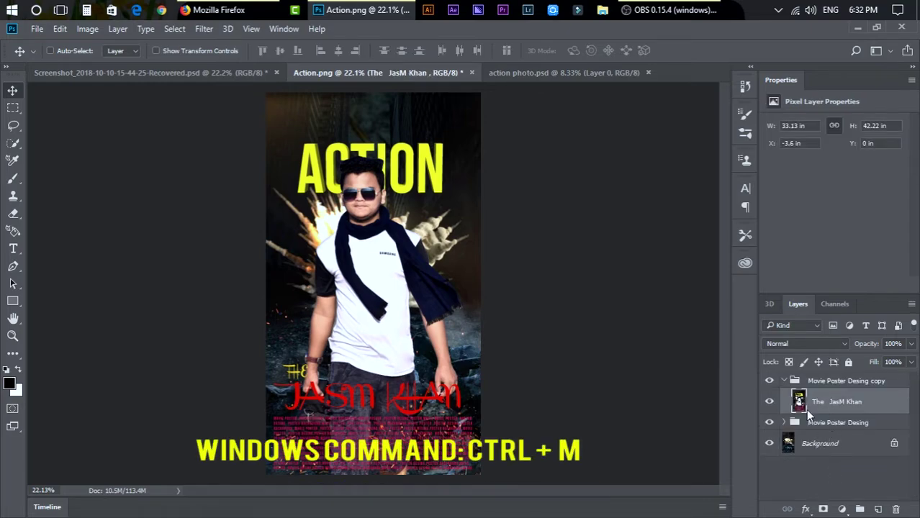
Hide the original Movie Poster Desing group and crop the image to a selection of the whole canvas
{"action": "left_click", "coordinate": [821, 382]}
{"action": "left_click", "coordinate": [809, 405]}
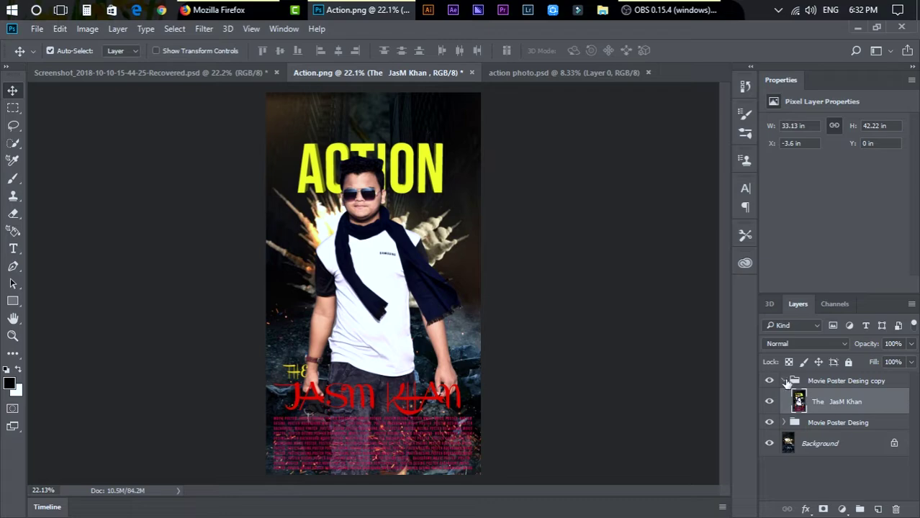
{"action": "key", "text": "ctrl+a"}
{"action": "left_click", "coordinate": [88, 30]}
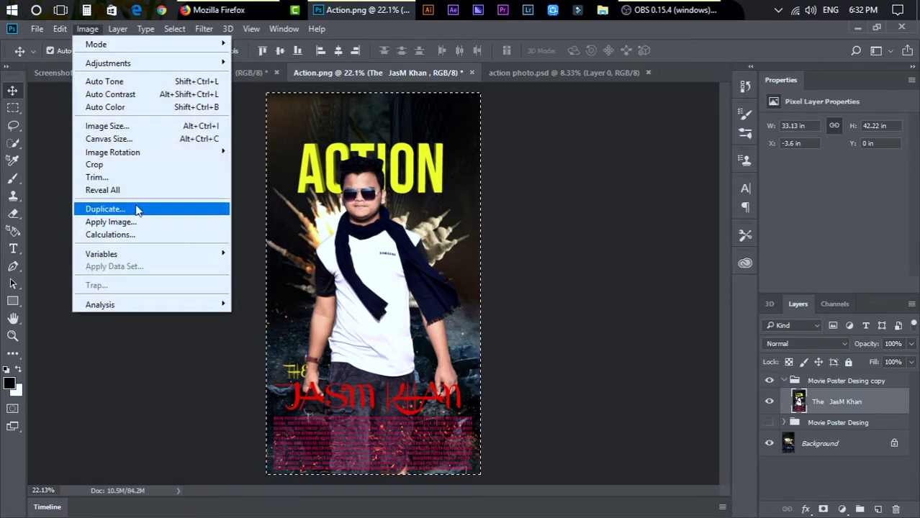
{"action": "left_click", "coordinate": [137, 165]}
Open the merged poster layer in the Color Efex Pro 4 filter from the Nik Collection
{"action": "left_click", "coordinate": [204, 29]}
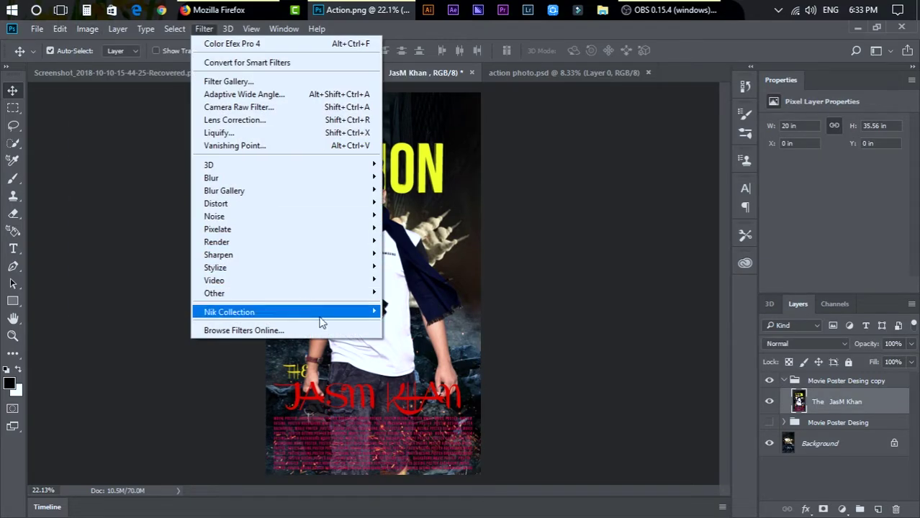
{"action": "mouse_move", "coordinate": [360, 314]}
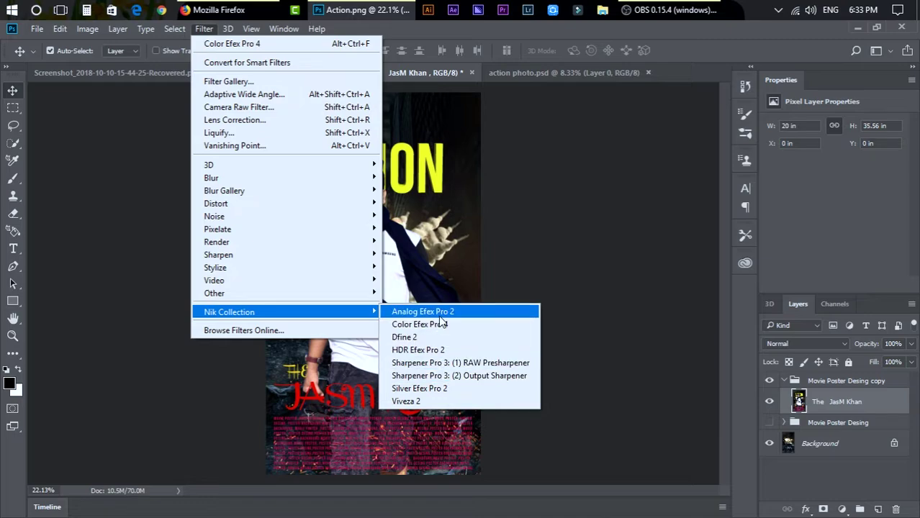
{"action": "left_click", "coordinate": [442, 323]}
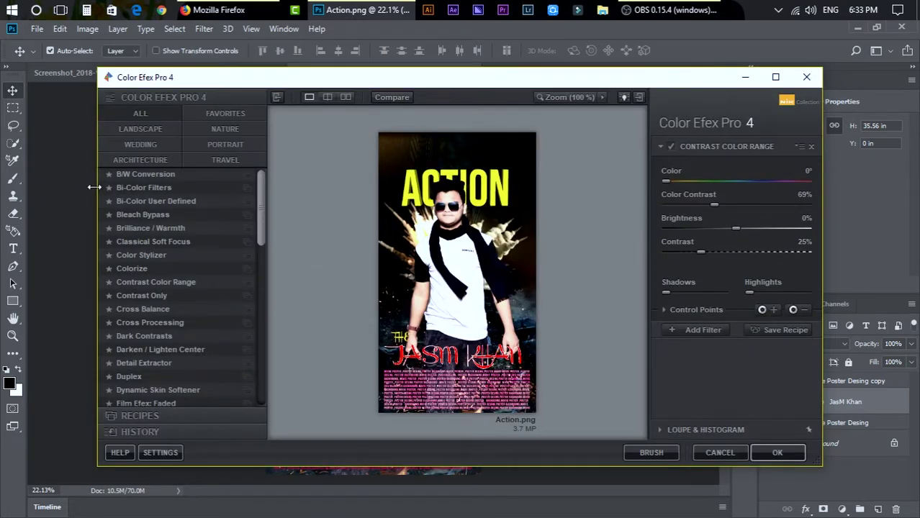
Preview Color Efex filters on the poster, including B/W Conversion, Brilliance / Warmth, Color Stylizer and Cross Balance
{"action": "left_click", "coordinate": [154, 189]}
{"action": "left_click", "coordinate": [150, 202]}
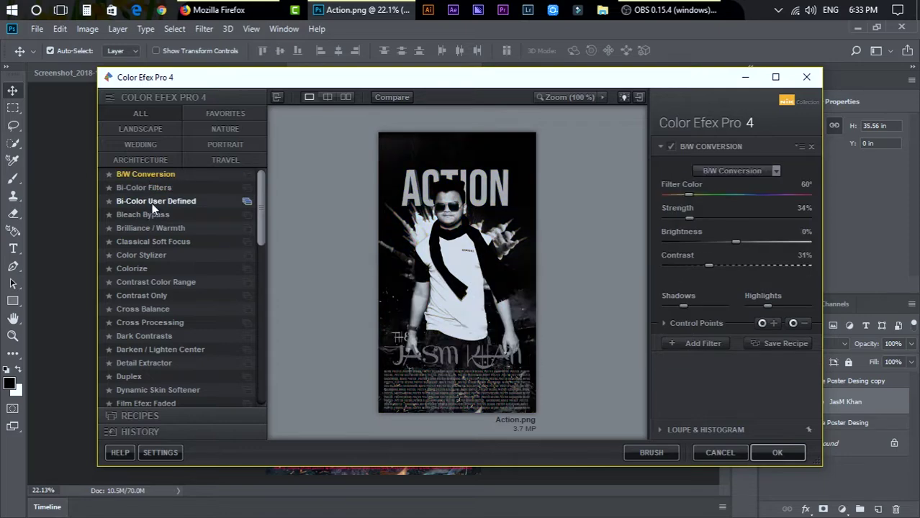
{"action": "left_click", "coordinate": [150, 214]}
{"action": "left_click", "coordinate": [144, 229]}
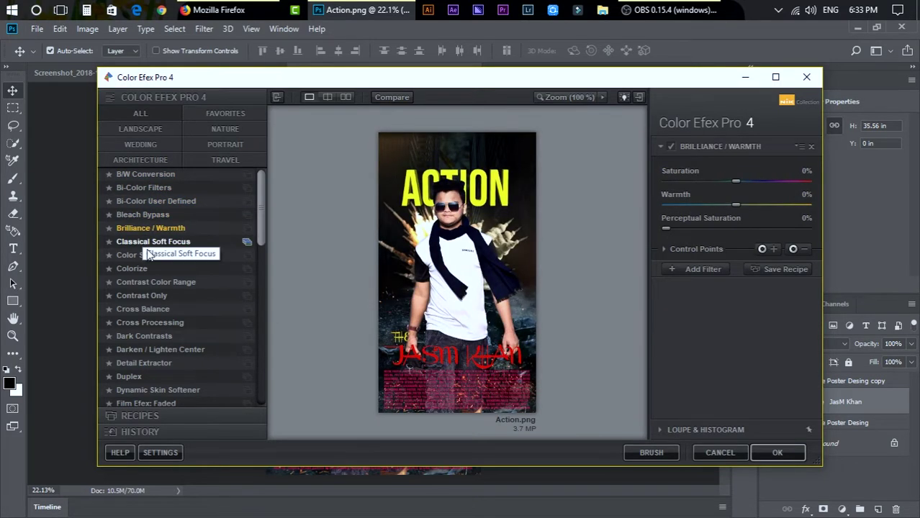
{"action": "left_click", "coordinate": [137, 244]}
{"action": "left_click", "coordinate": [137, 257]}
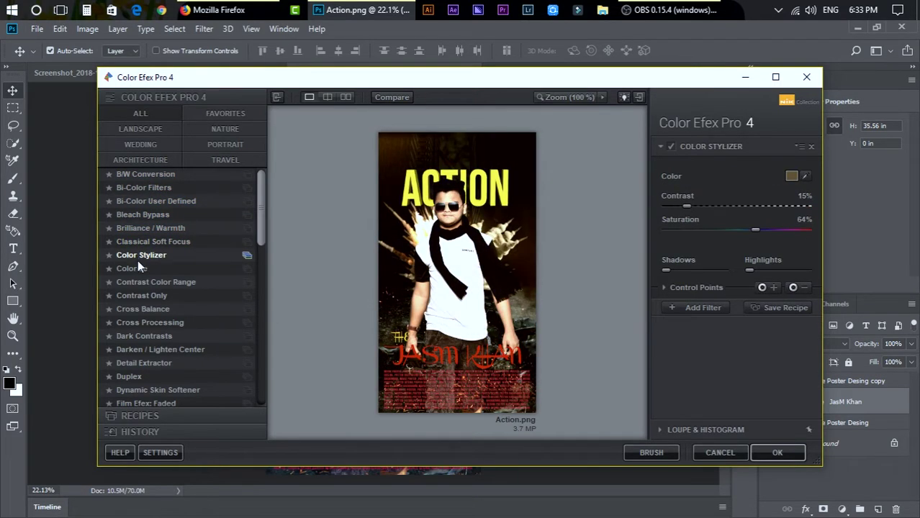
{"action": "left_click", "coordinate": [138, 265]}
{"action": "left_click", "coordinate": [138, 280]}
{"action": "left_click", "coordinate": [134, 296]}
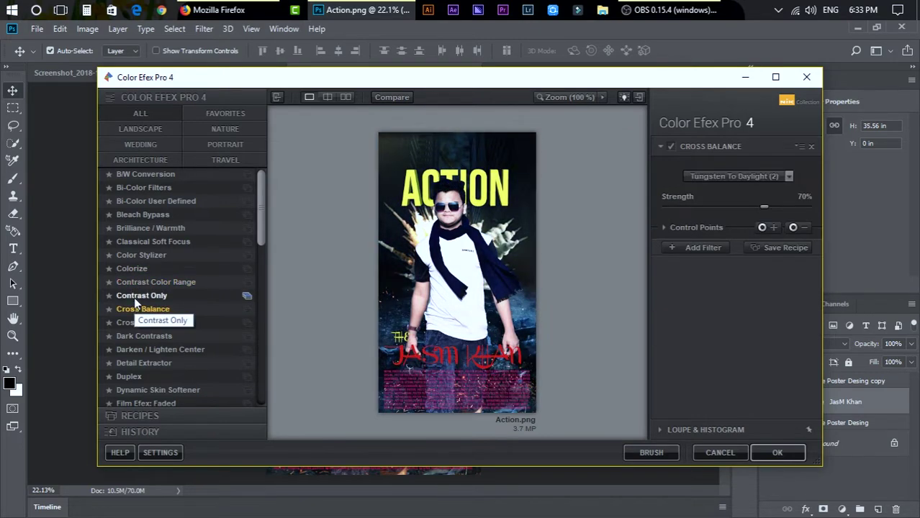
{"action": "left_click", "coordinate": [149, 321]}
{"action": "left_click", "coordinate": [148, 309]}
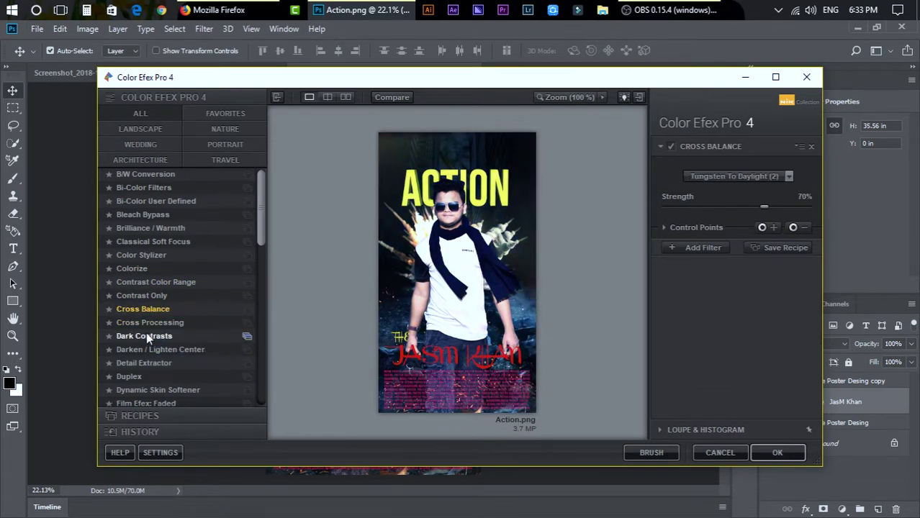
Choose the Darken / Lighten Center filter and apply it to the poster
{"action": "left_click", "coordinate": [146, 334]}
{"action": "left_click", "coordinate": [160, 349]}
{"action": "left_click", "coordinate": [778, 452]}
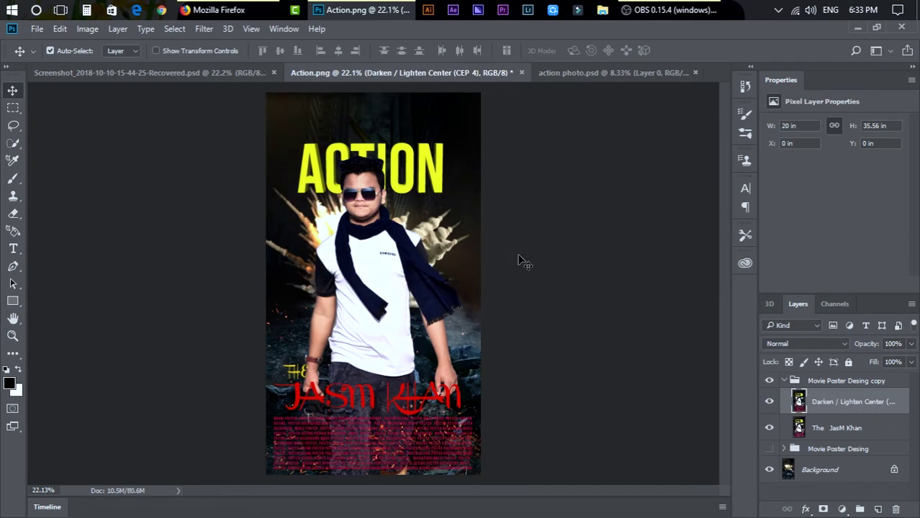
Toggle the Darken / Lighten Center layer's visibility to compare the poster with and without the filter
{"action": "left_click", "coordinate": [769, 402]}
{"action": "left_click", "coordinate": [770, 402]}
{"action": "left_click", "coordinate": [770, 403]}
{"action": "left_click", "coordinate": [770, 402]}
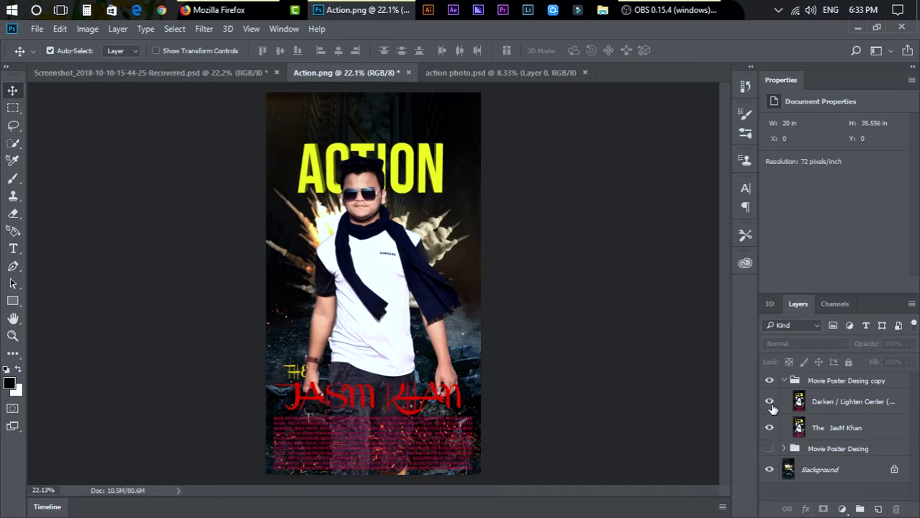
{"action": "left_click", "coordinate": [770, 404]}
{"action": "left_click", "coordinate": [770, 404]}
Apply a Curves adjustment to the Darken / Lighten Center layer with an RGB curve point at output 154, and deselect the layer
{"action": "left_click", "coordinate": [818, 403]}
{"action": "key", "text": "ctrl+m"}
{"action": "left_click_drag", "start_coordinate": [590, 295], "coordinate": [594, 311]}
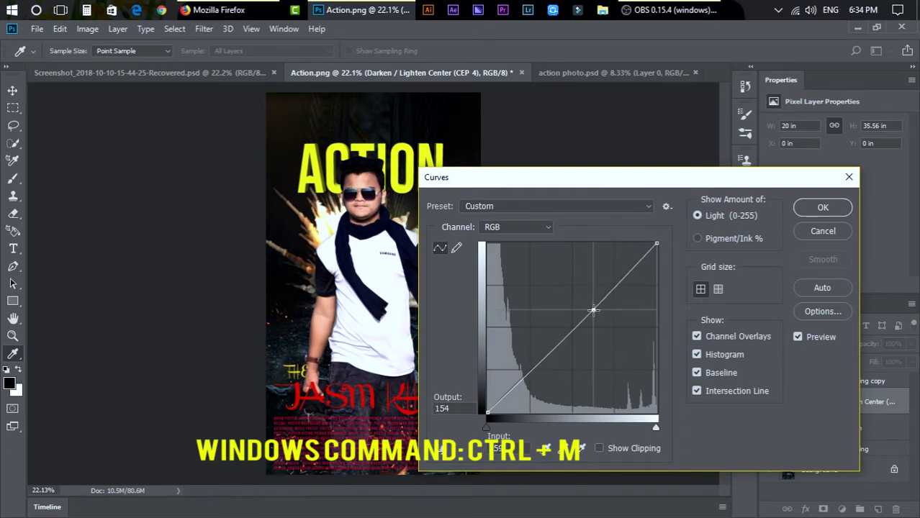
{"action": "key", "text": "Return"}
{"action": "left_click", "coordinate": [606, 281]}
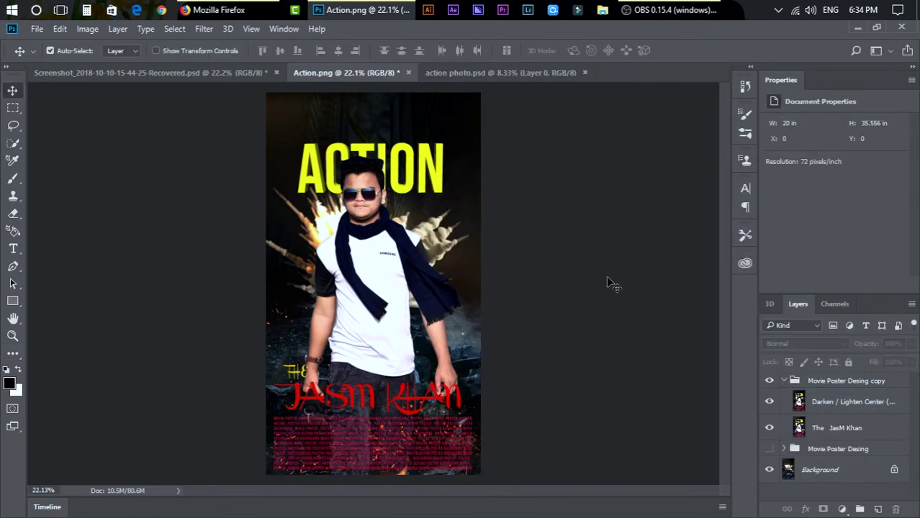